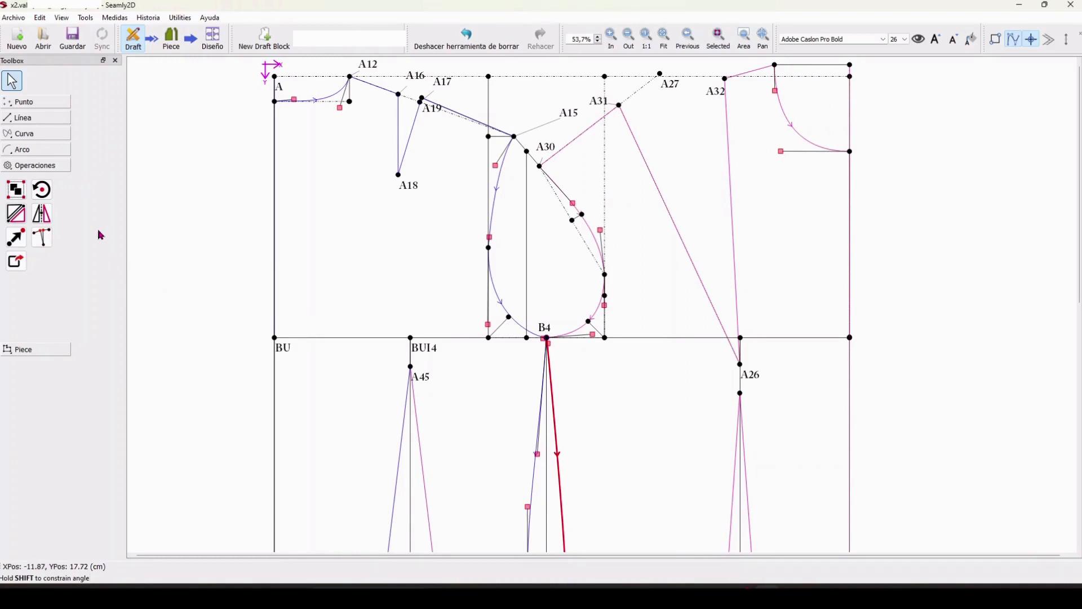
Add point A51 on the side curve Spl_B4_CU31, 4 cm along the curve from B4
{"action": "left_click", "coordinate": [36, 137]}
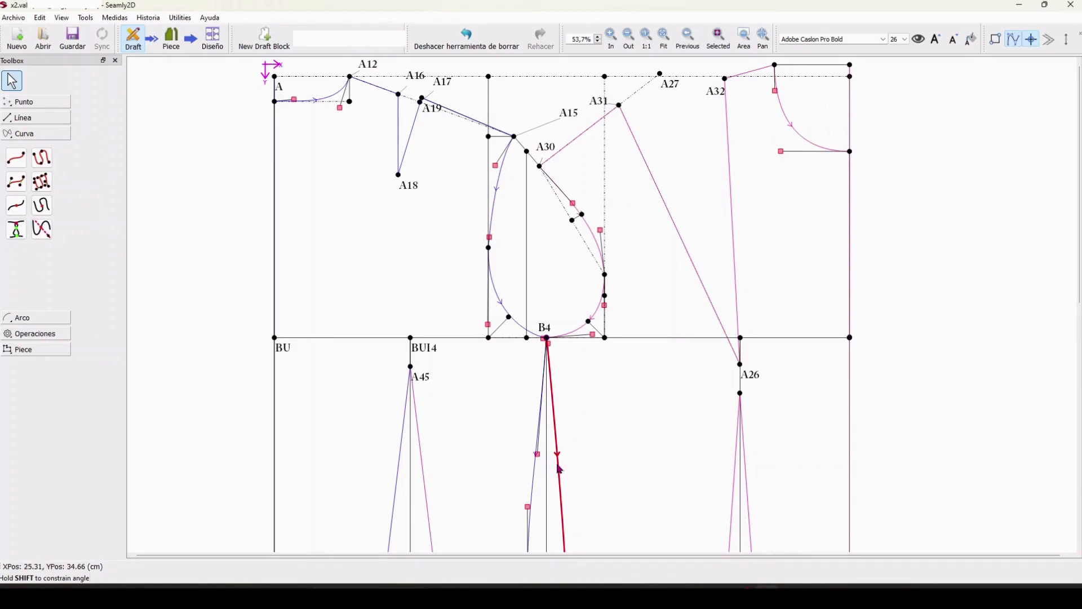
{"action": "scroll", "coordinate": [559, 468], "scroll_direction": "down", "scroll_amount": 3}
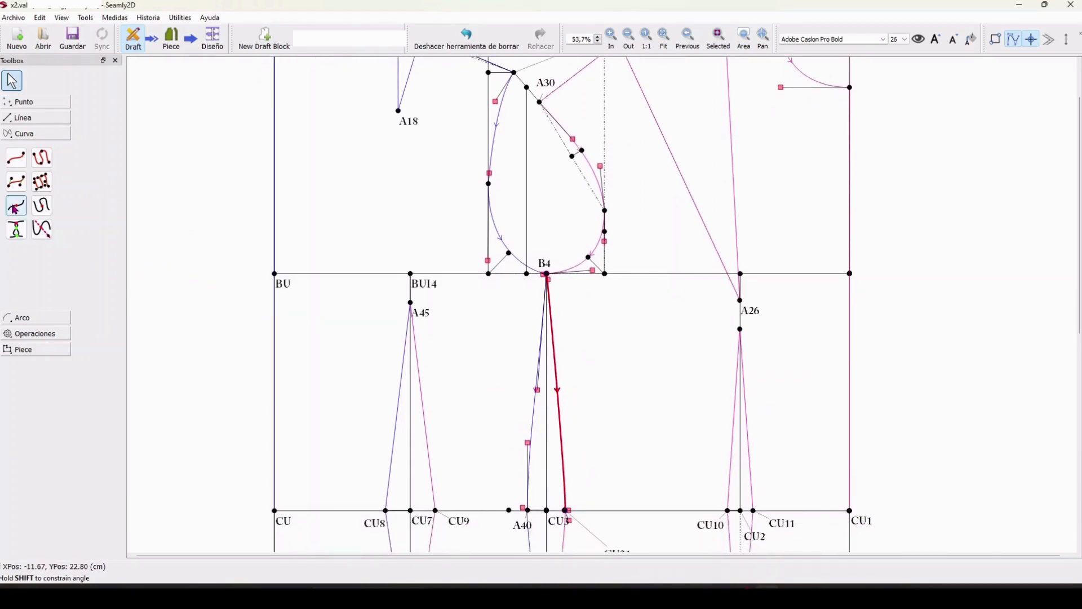
{"action": "left_click", "coordinate": [16, 206]}
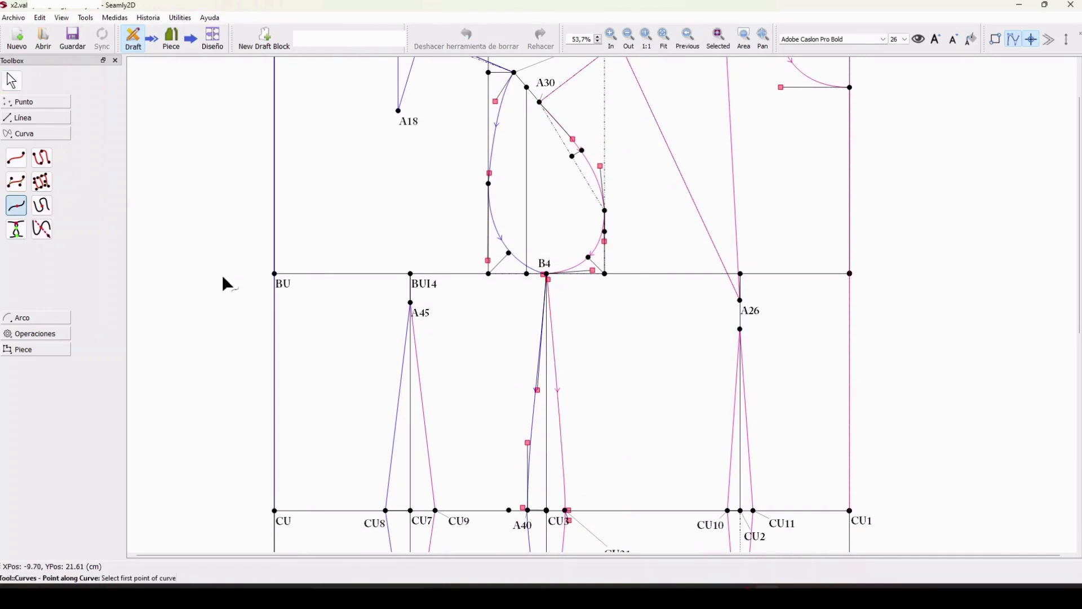
{"action": "left_click", "coordinate": [557, 390]}
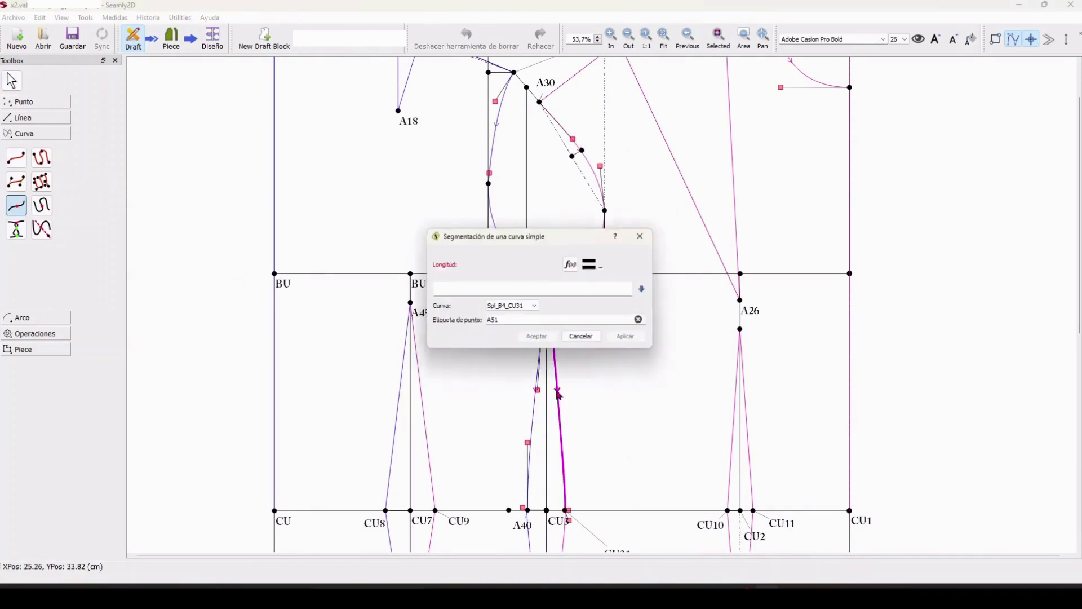
{"action": "left_click", "coordinate": [541, 290]}
{"action": "type", "text": "4"}
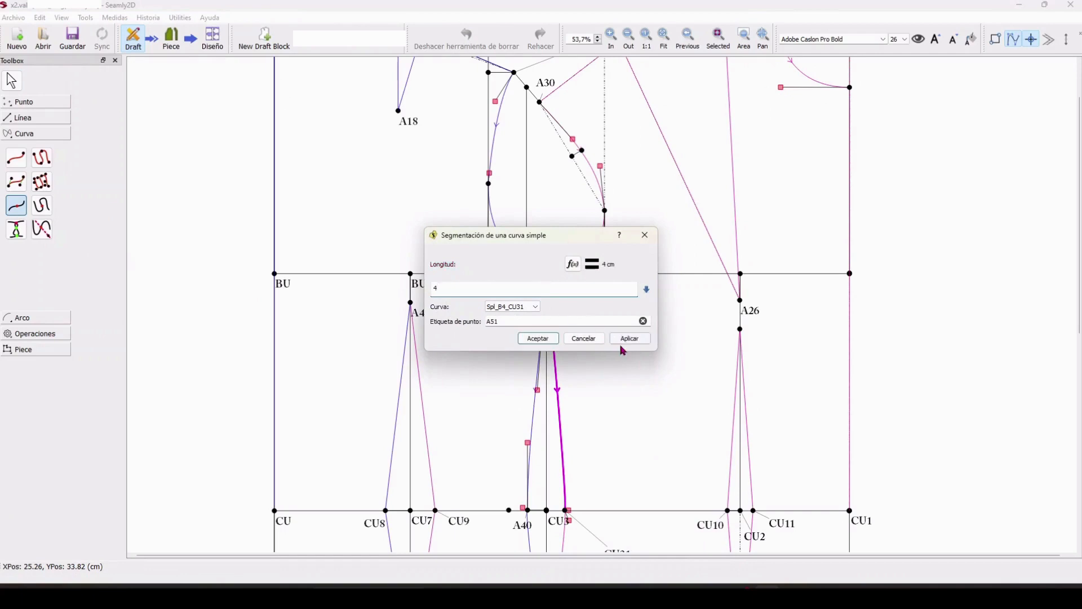
{"action": "left_click_drag", "start_coordinate": [582, 236], "coordinate": [326, 233]}
{"action": "left_click", "coordinate": [284, 336]}
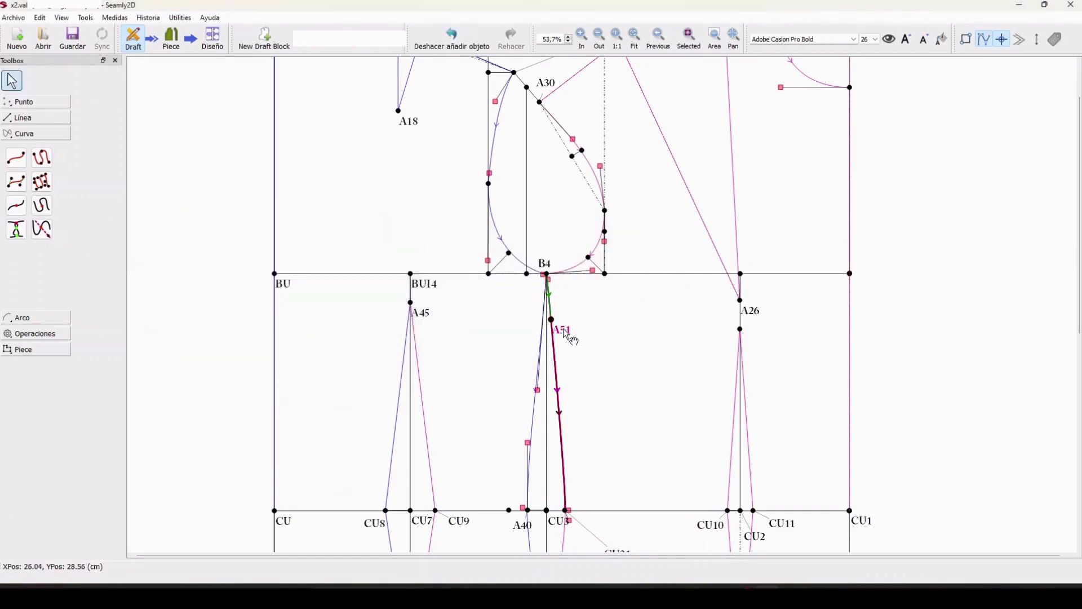
{"action": "scroll", "coordinate": [632, 332], "scroll_direction": "up", "scroll_amount": 3}
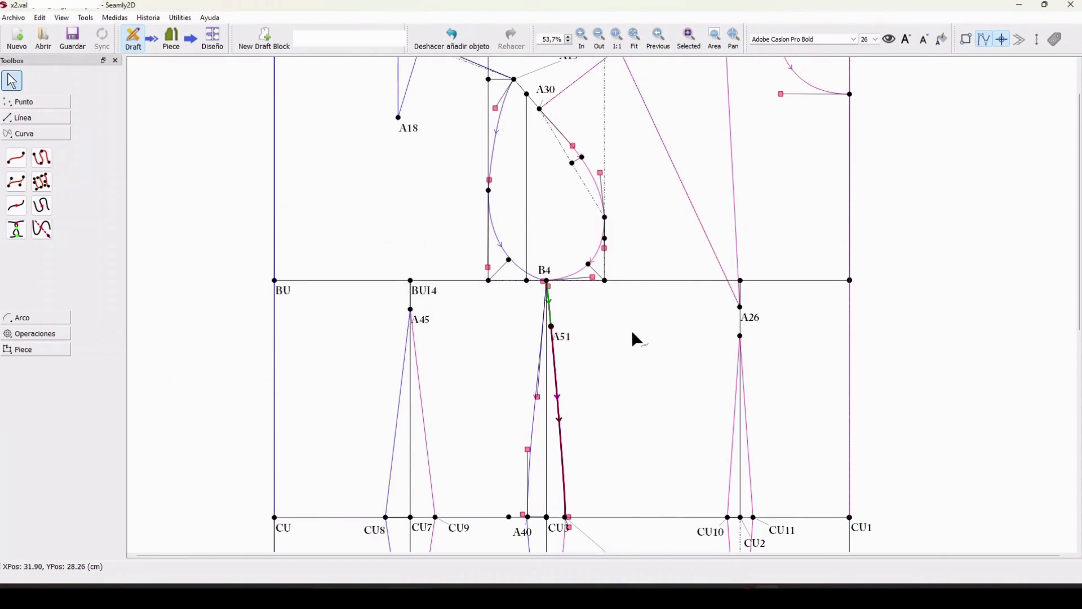
{"action": "left_click", "coordinate": [37, 334]}
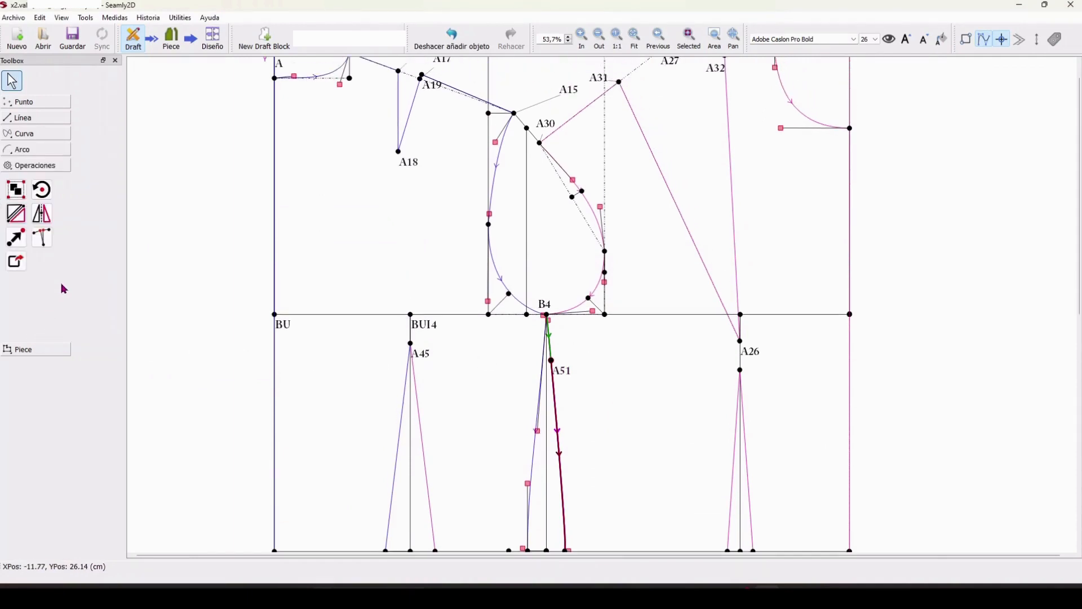
{"action": "scroll", "coordinate": [1063, 249], "scroll_direction": "up", "scroll_amount": 2}
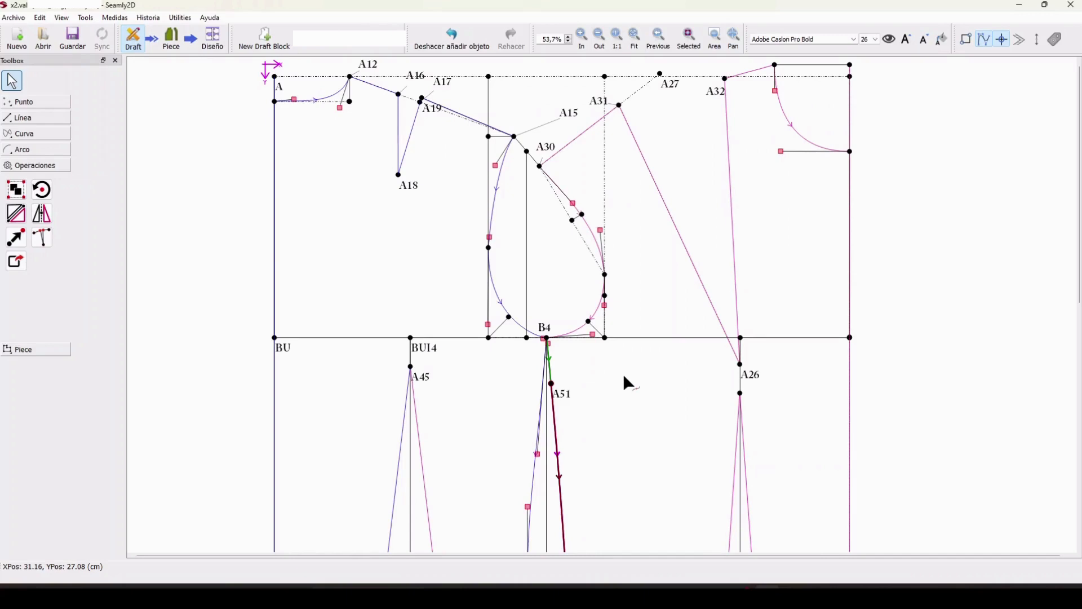
{"action": "left_click", "coordinate": [782, 596]}
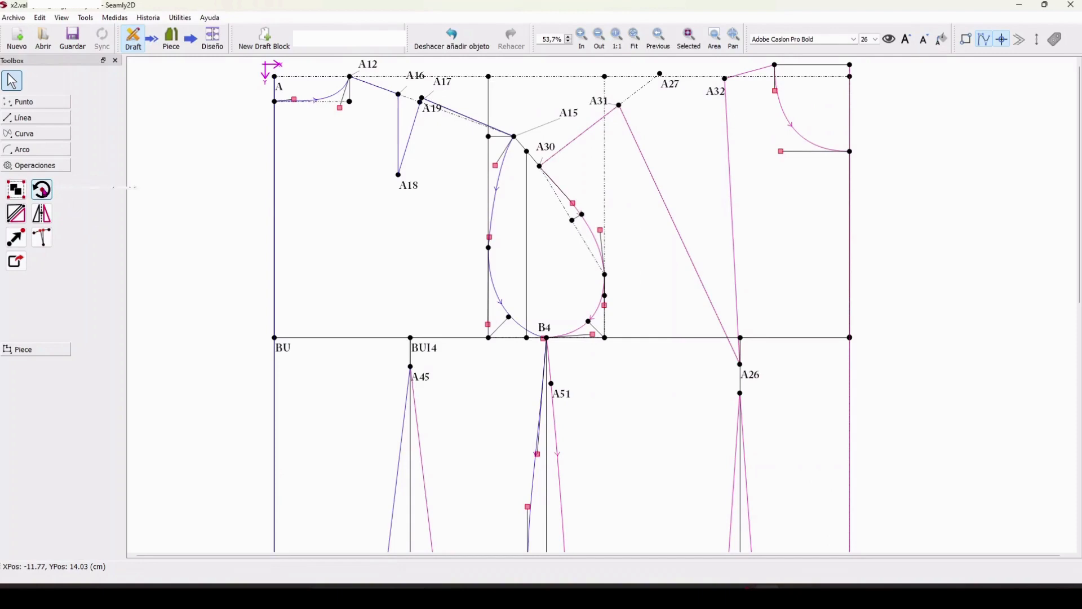
{"action": "left_click", "coordinate": [42, 190]}
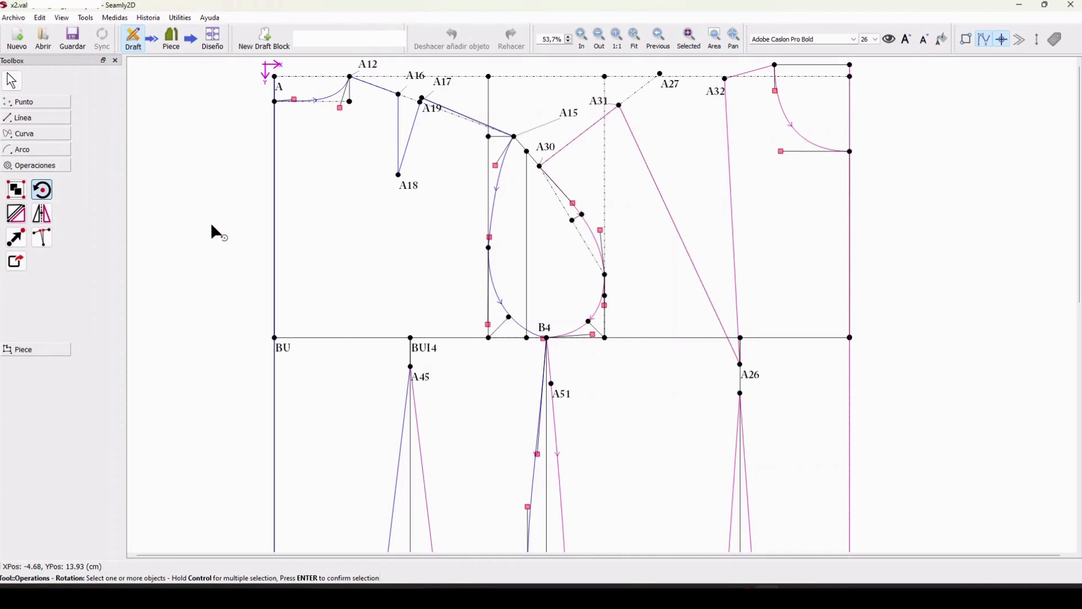
{"action": "left_click", "coordinate": [619, 105]}
{"action": "left_click", "coordinate": [540, 167]}
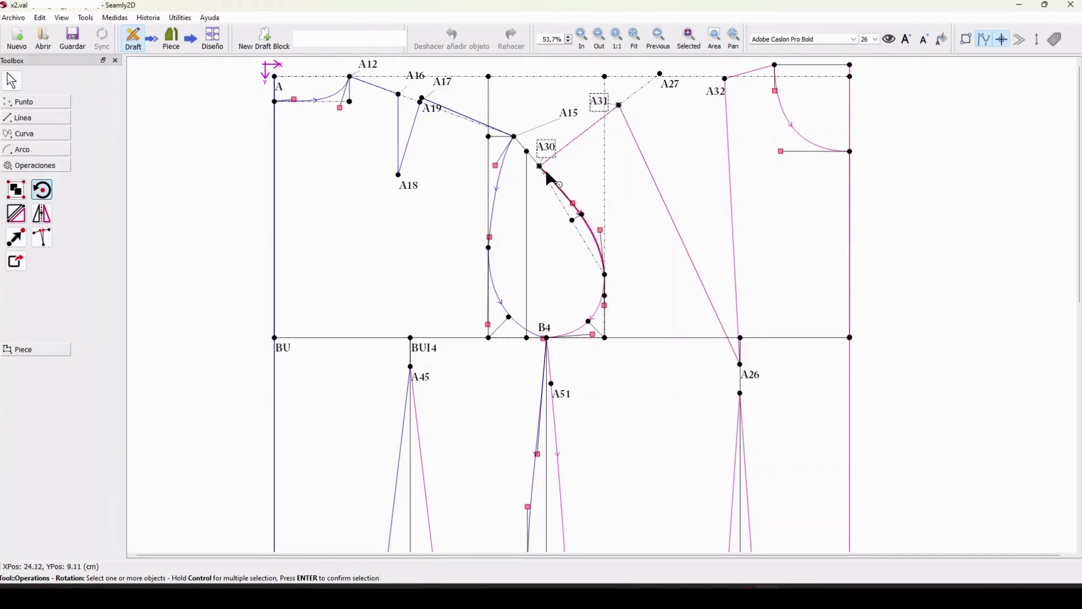
{"action": "left_click", "coordinate": [564, 195]}
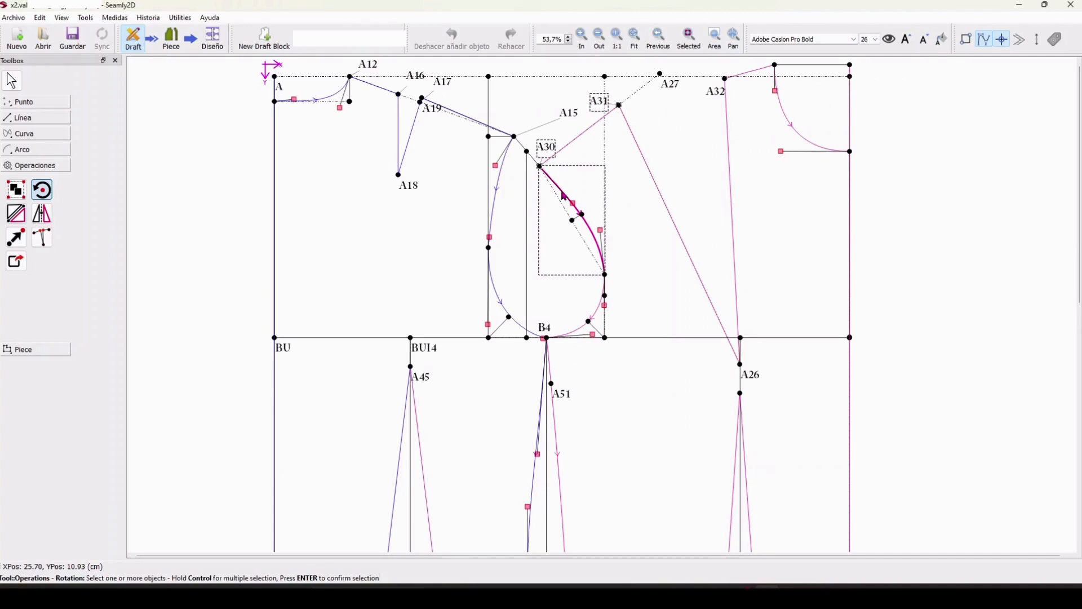
{"action": "left_click", "coordinate": [582, 333]}
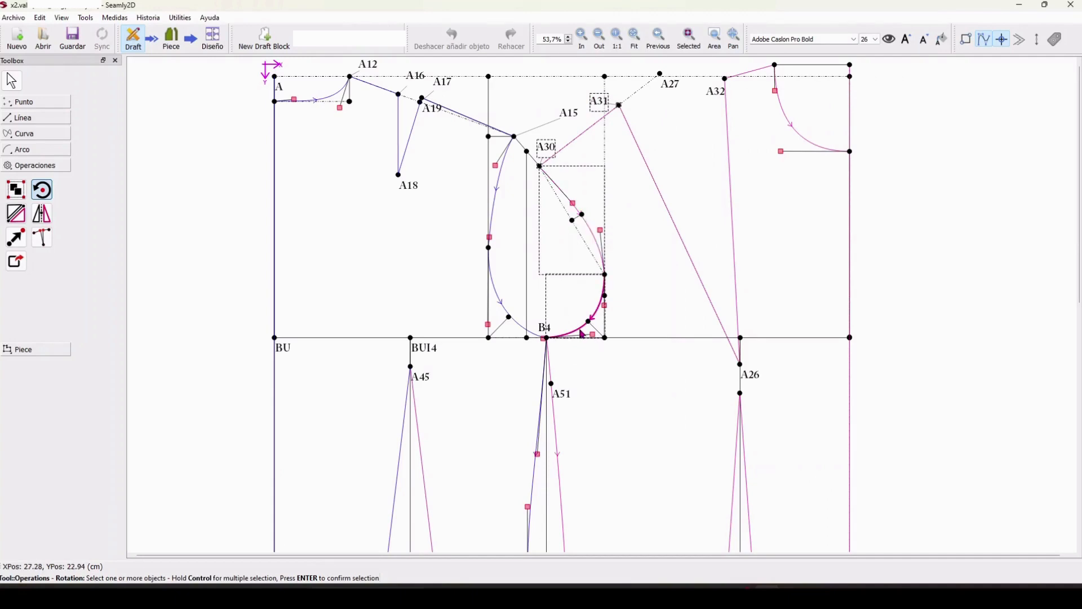
{"action": "left_click", "coordinate": [545, 334]}
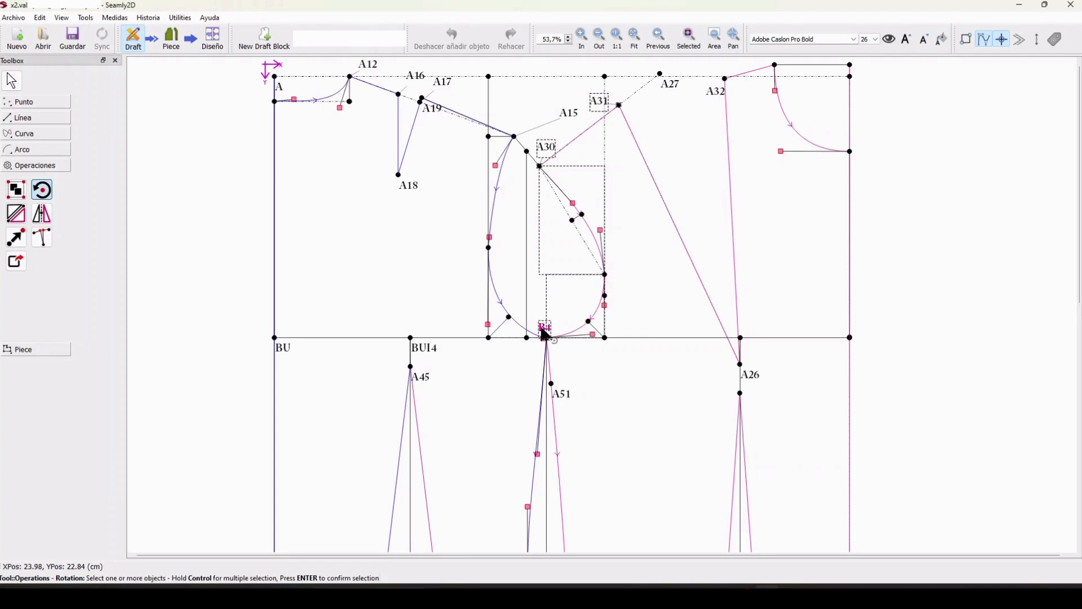
{"action": "left_click", "coordinate": [562, 396]}
{"action": "key", "text": "Escape"}
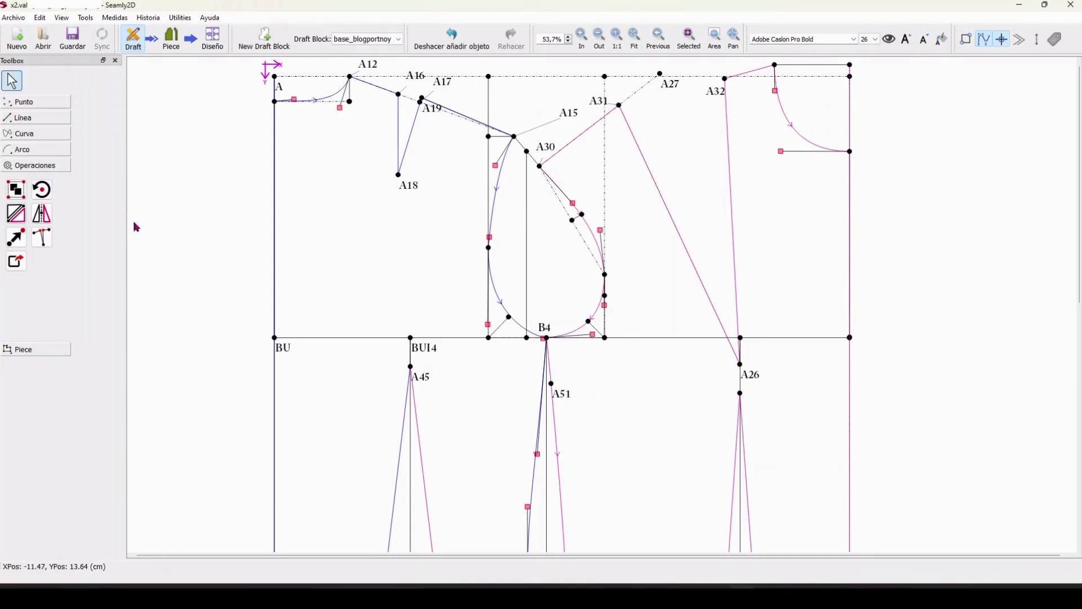
Start a Rotation of points A31, A30, B4 and A51 together with the two front armhole curves
{"action": "left_click", "coordinate": [43, 190]}
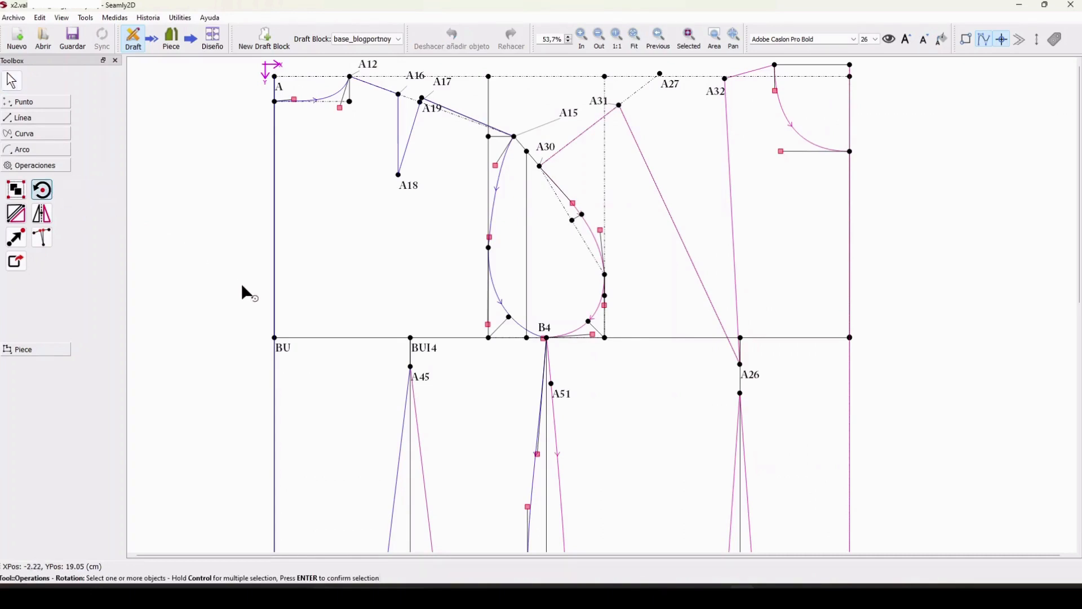
{"action": "left_click", "coordinate": [599, 102]}
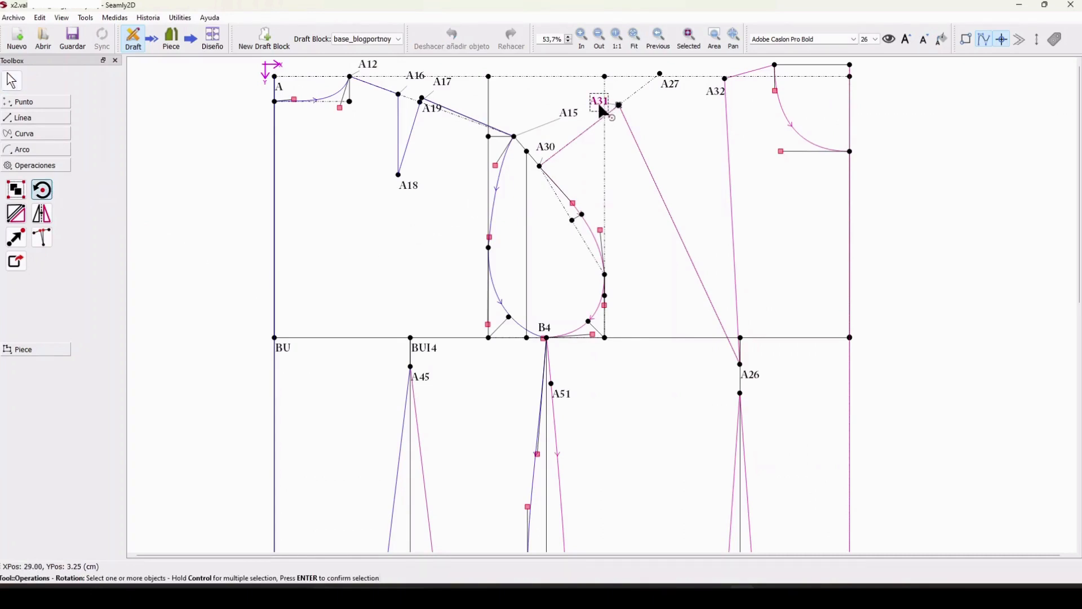
{"action": "left_click", "coordinate": [553, 151]}
{"action": "left_click", "coordinate": [570, 202]}
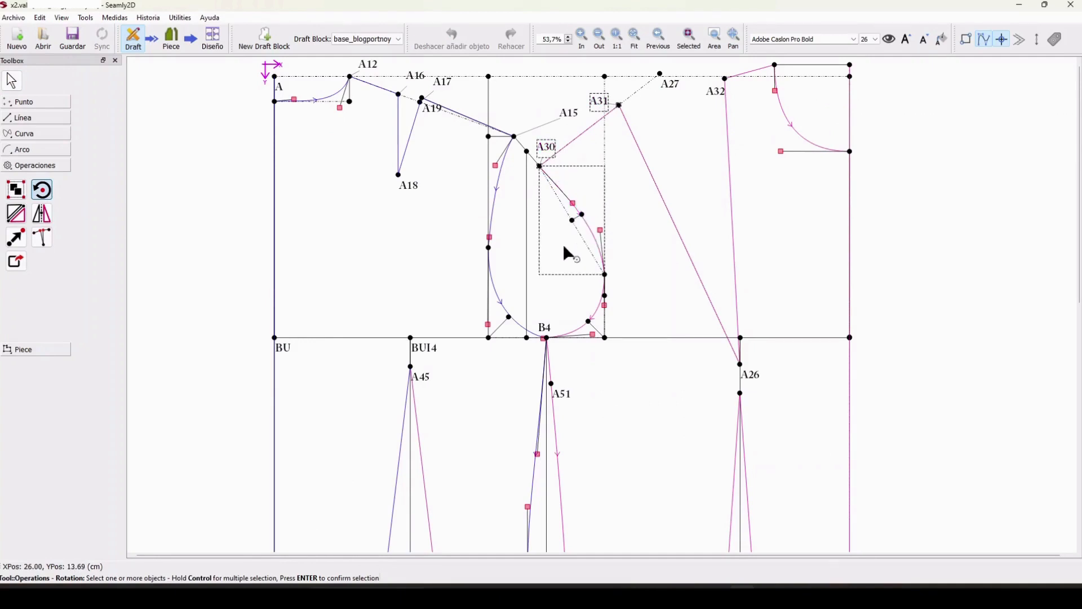
{"action": "left_click", "coordinate": [583, 333], "text": "ctrl"}
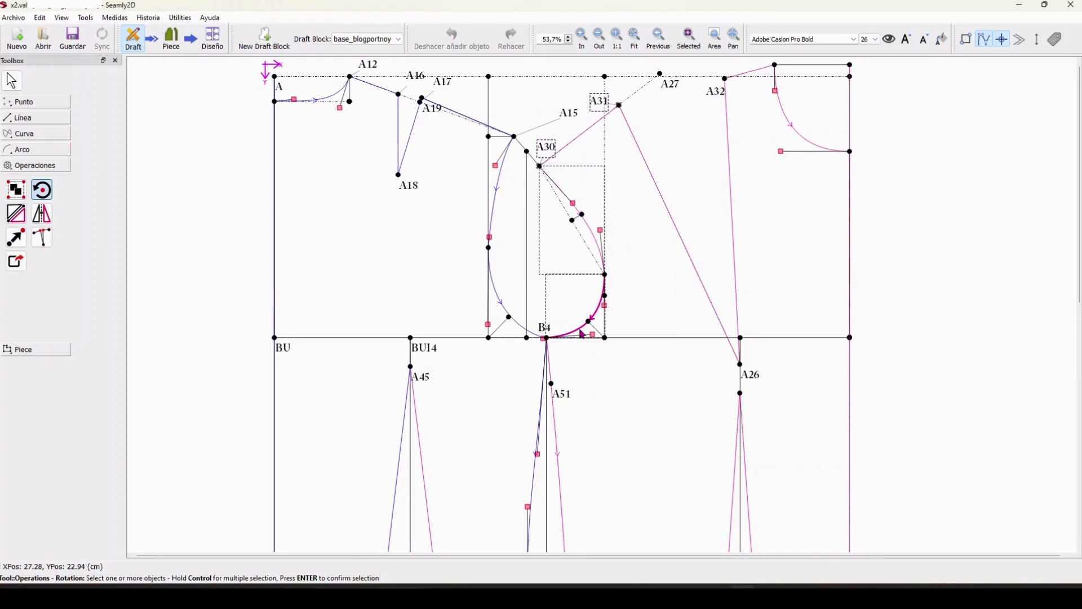
{"action": "left_click", "coordinate": [546, 335], "text": "ctrl"}
{"action": "left_click", "coordinate": [565, 394], "text": "ctrl"}
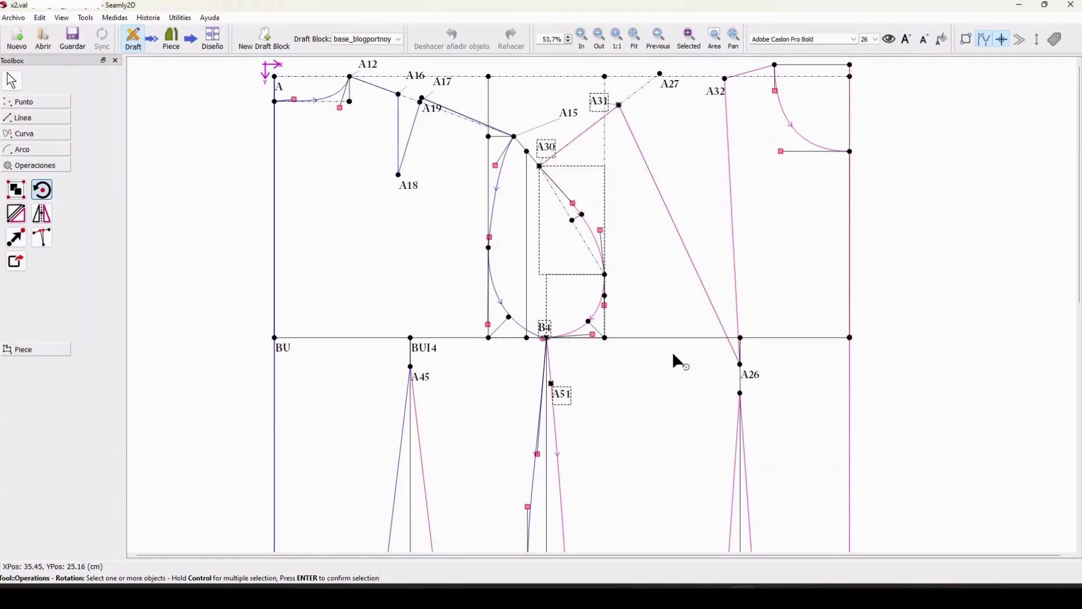
{"action": "key", "text": "Return"}
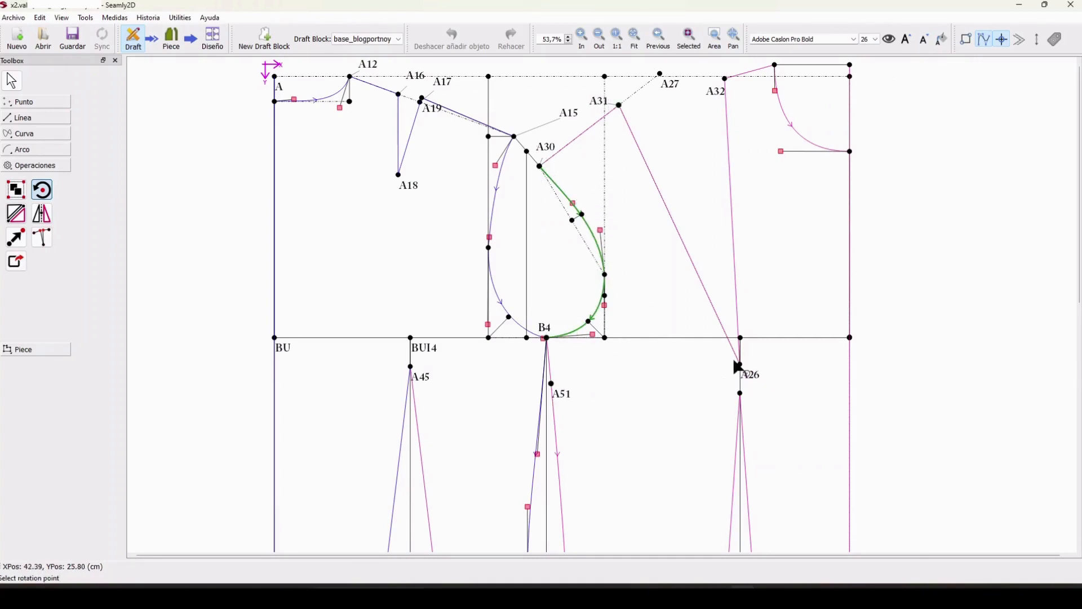
Rotate the selected armhole section by 338,127° about point A26, applying it with the suffix _a1
{"action": "left_click", "coordinate": [759, 380]}
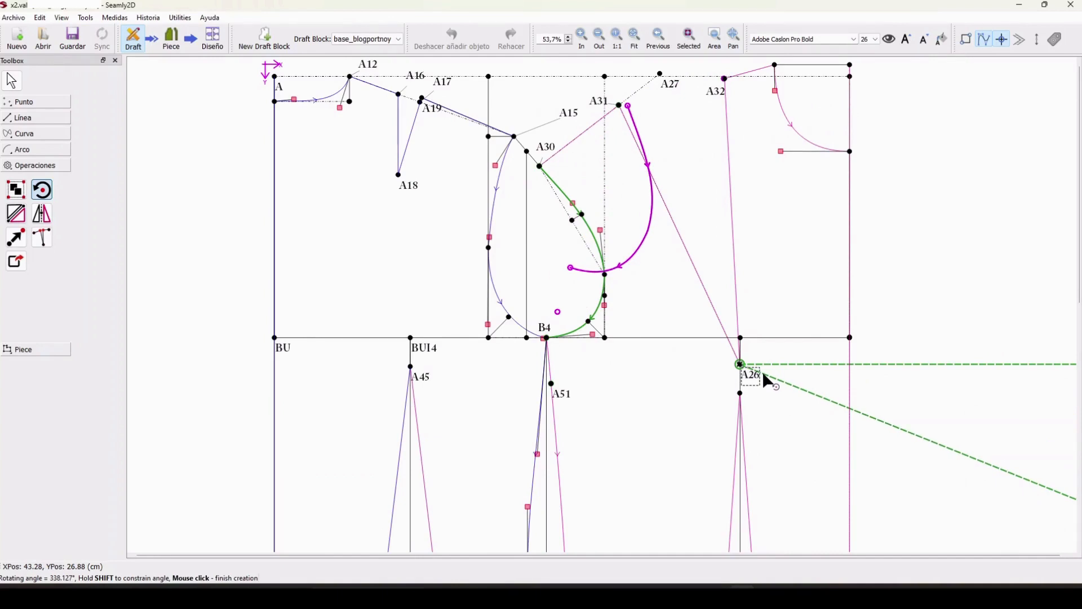
{"action": "left_click", "coordinate": [767, 381]}
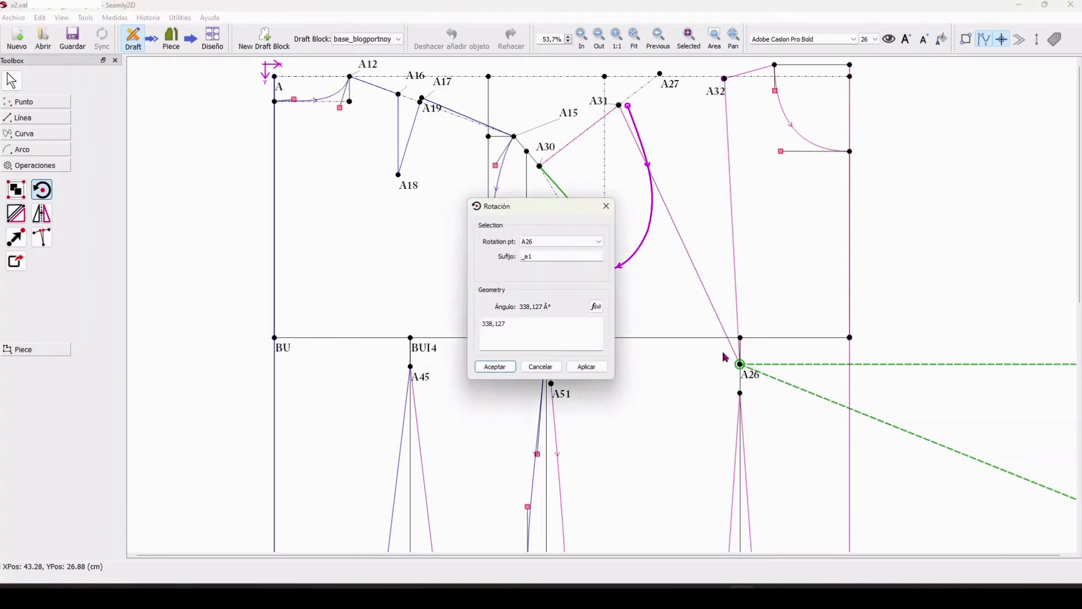
{"action": "left_click_drag", "start_coordinate": [546, 207], "coordinate": [404, 203]}
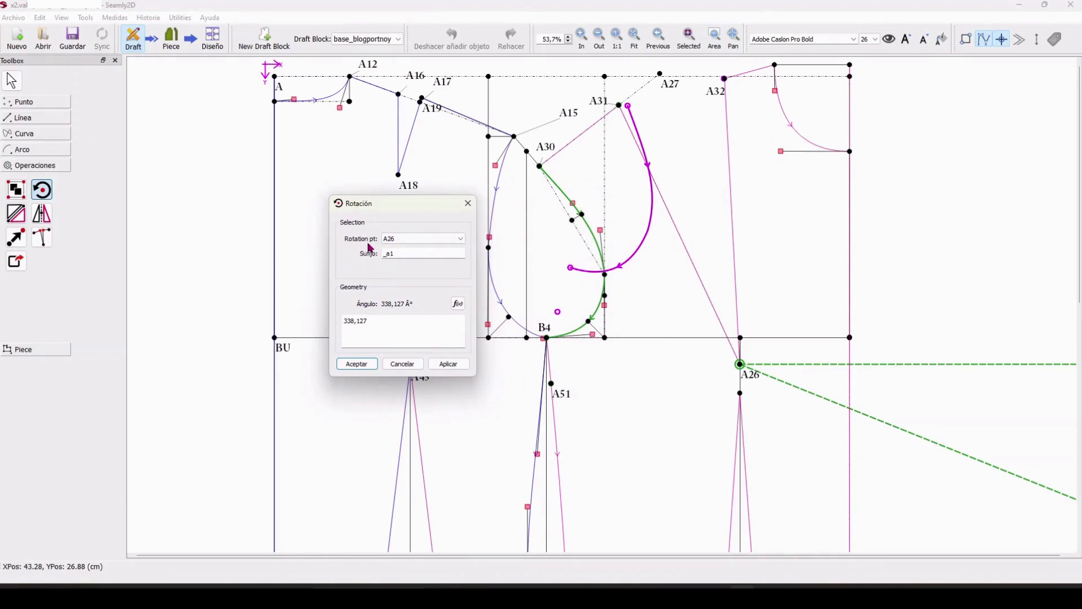
{"action": "left_click", "coordinate": [401, 239]}
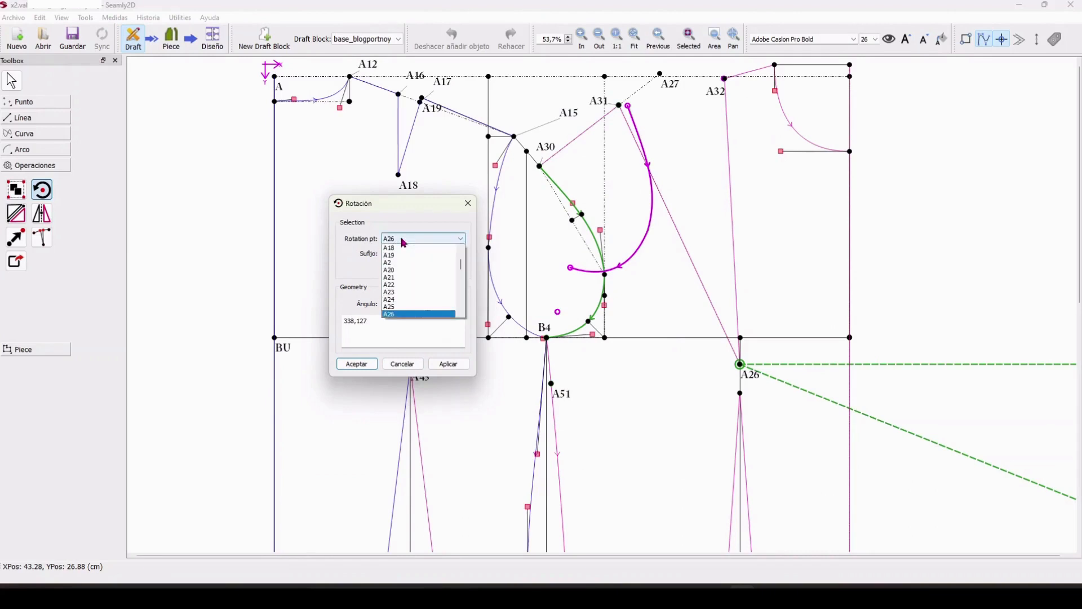
{"action": "left_click", "coordinate": [404, 243]}
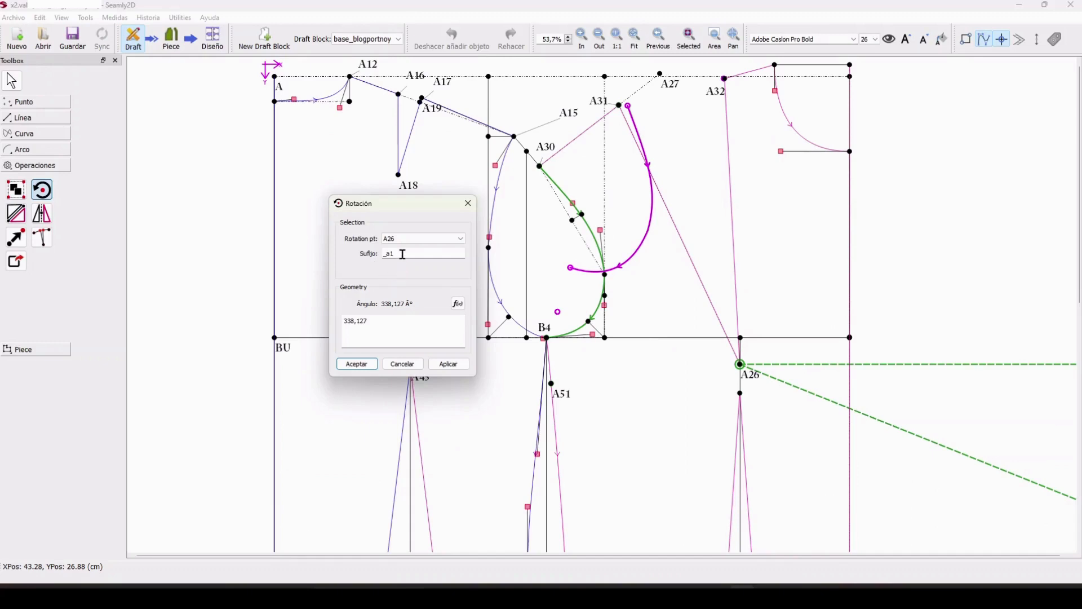
{"action": "key", "text": "BackSpace"}
{"action": "key", "text": "BackSpace"}
{"action": "type", "text": "b"}
{"action": "type", "text": "1"}
{"action": "left_click", "coordinate": [449, 364]}
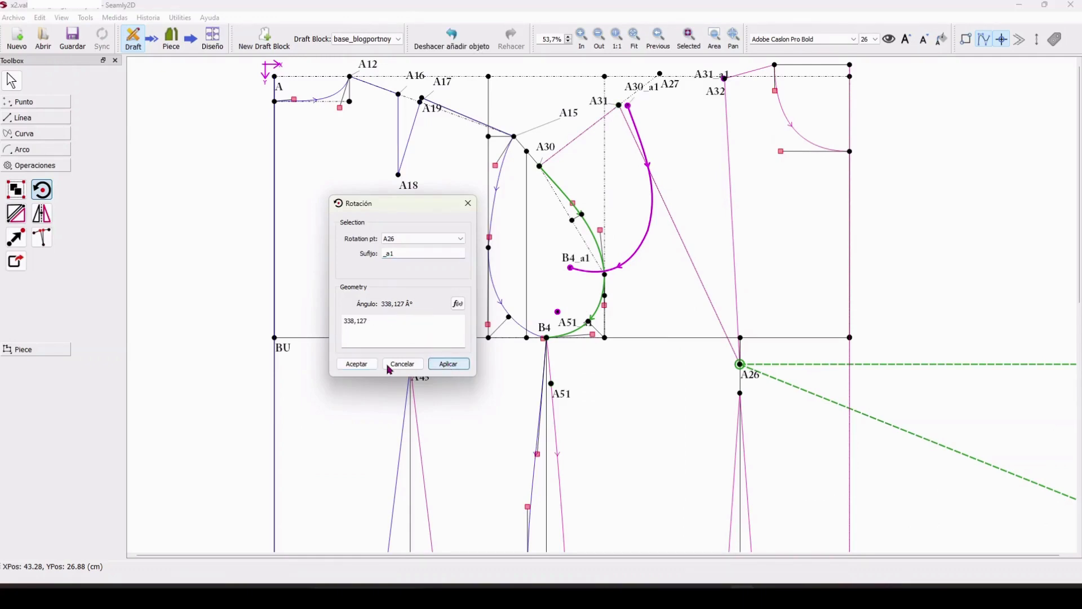
{"action": "left_click", "coordinate": [359, 366]}
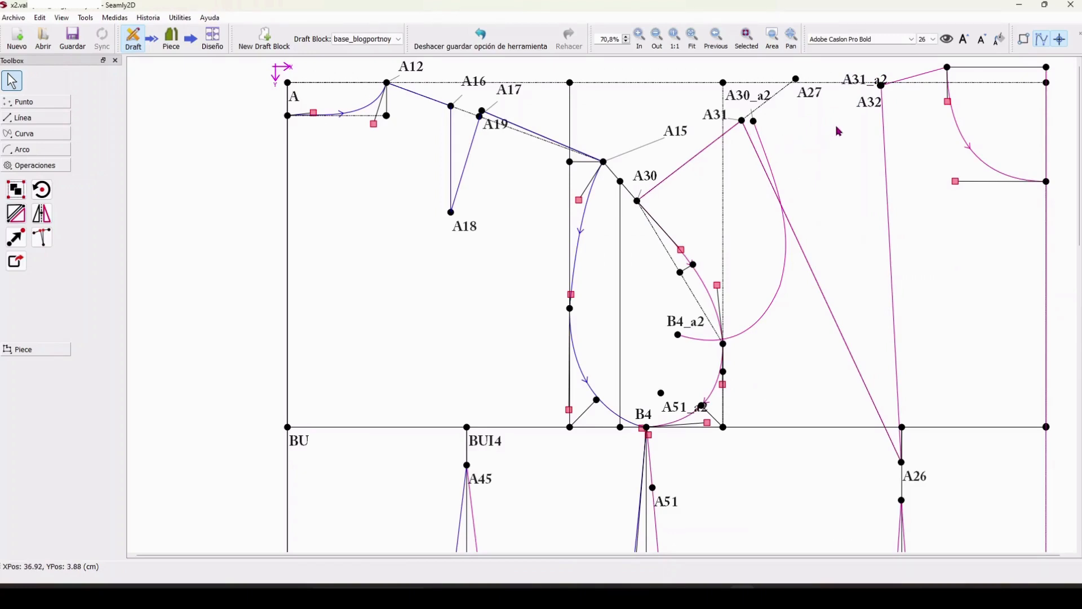
Move the label of rotated point A31_a2 away from its point, farther from label A32
{"action": "left_click", "coordinate": [857, 80]}
{"action": "left_click_drag", "start_coordinate": [896, 88], "coordinate": [854, 83]}
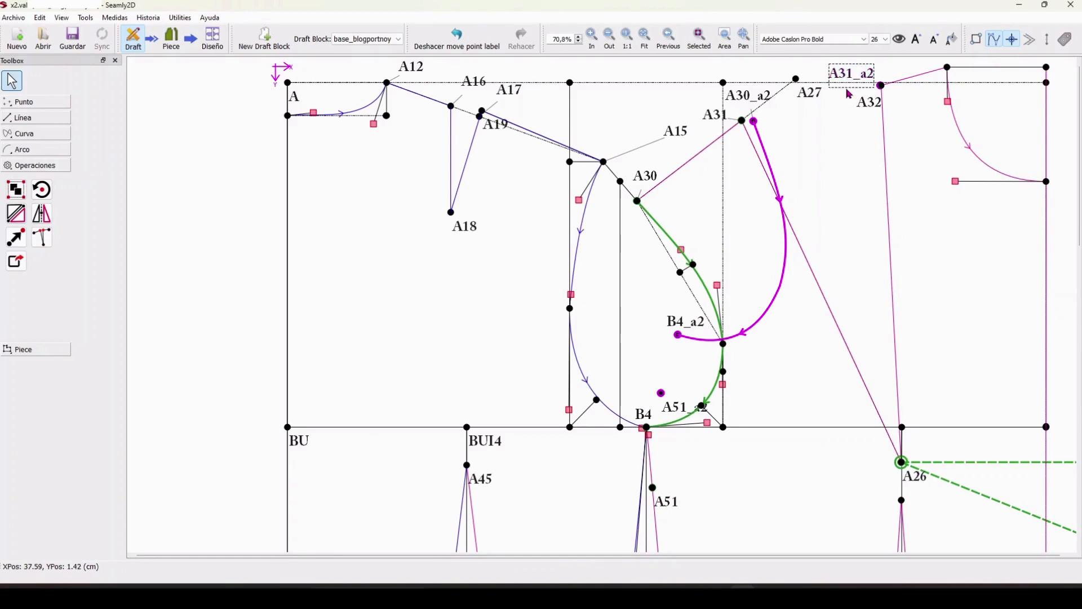
{"action": "left_click", "coordinate": [753, 100]}
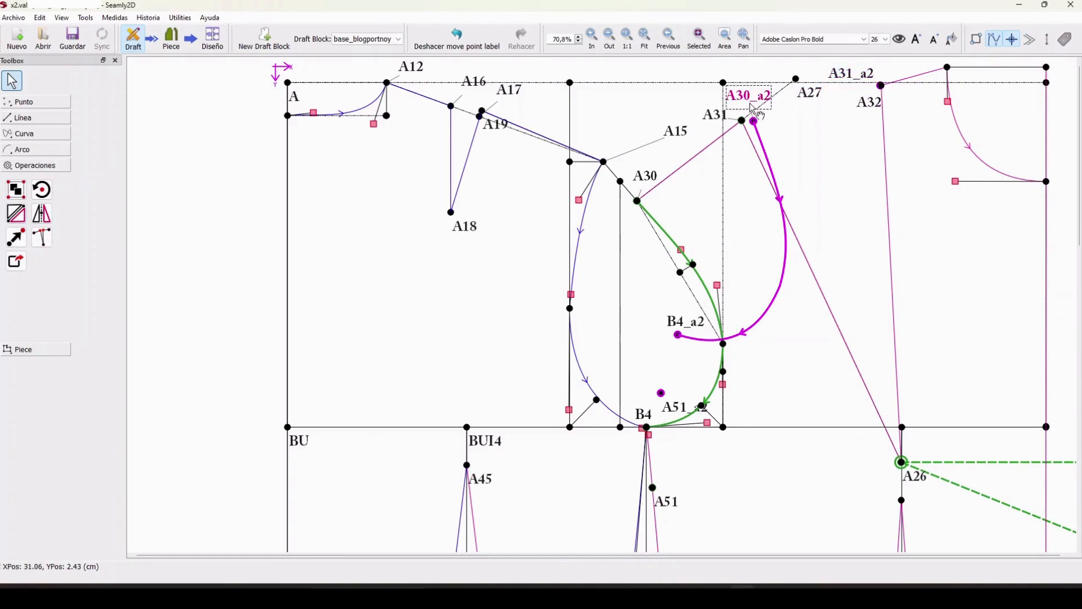
{"action": "left_click", "coordinate": [813, 150]}
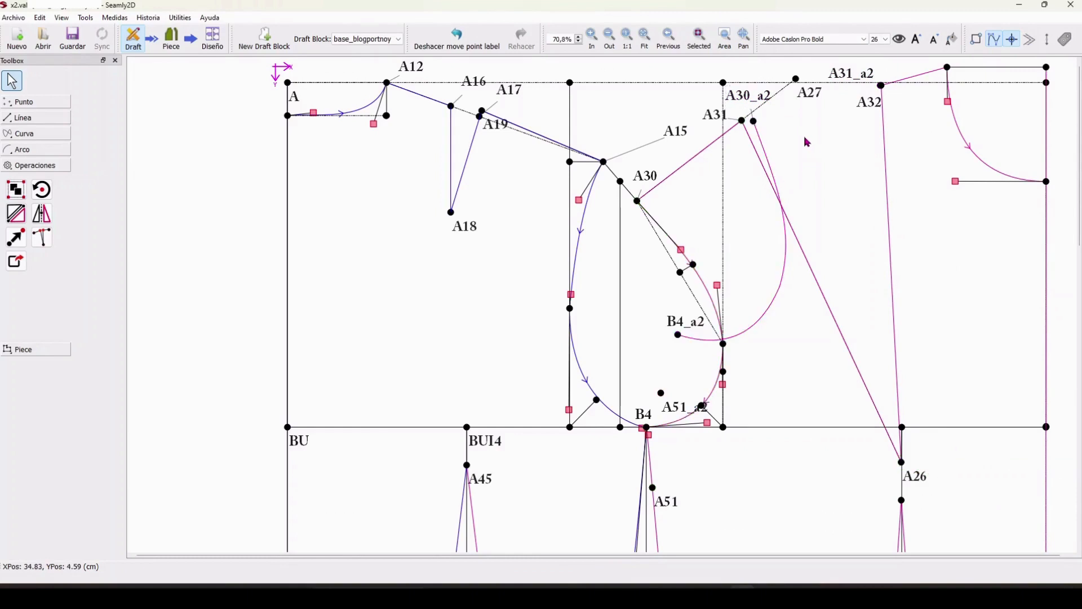
Draw a line between shoulder point A32 and rotated point A30_a2
{"action": "left_click", "coordinate": [33, 119]}
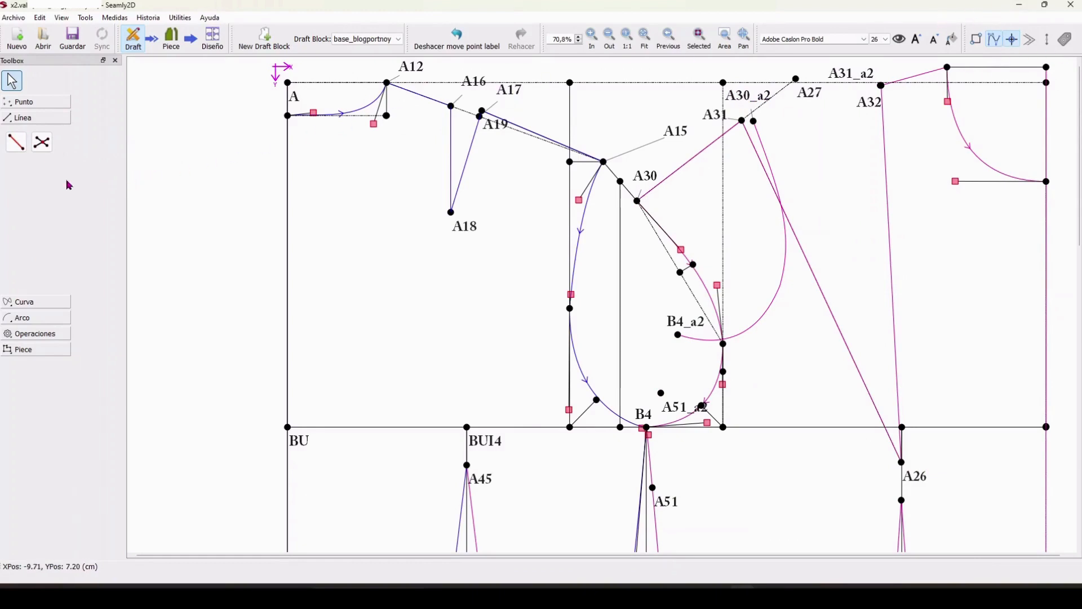
{"action": "left_click", "coordinate": [15, 142]}
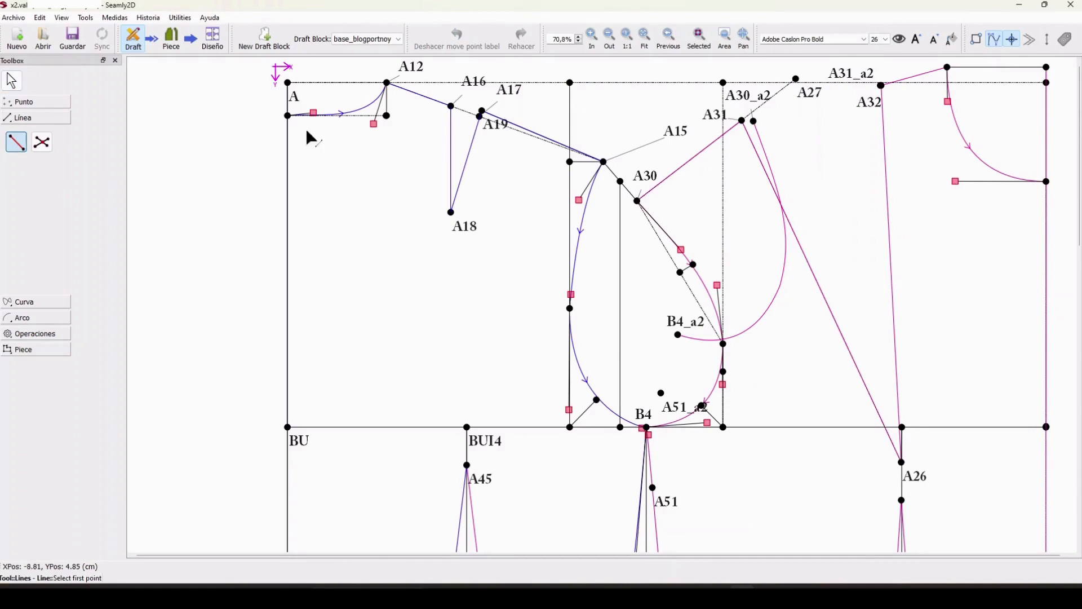
{"action": "left_click", "coordinate": [882, 86]}
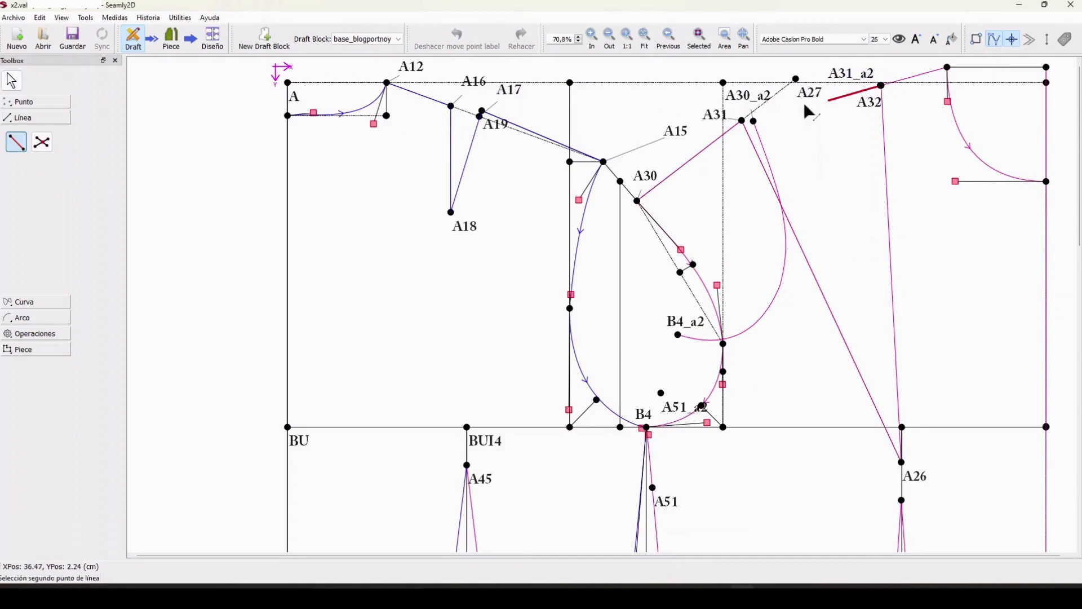
{"action": "left_click", "coordinate": [756, 121]}
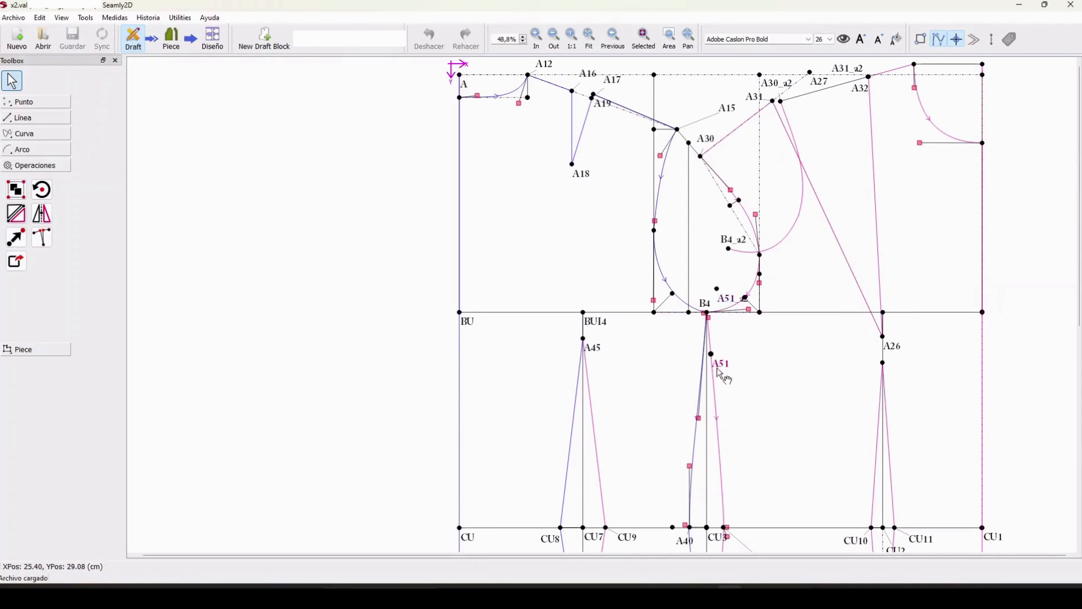
Move the label of A51 beside its point and the label of A51_a2 up and away from the armhole curve
{"action": "left_click_drag", "start_coordinate": [728, 367], "coordinate": [733, 358]}
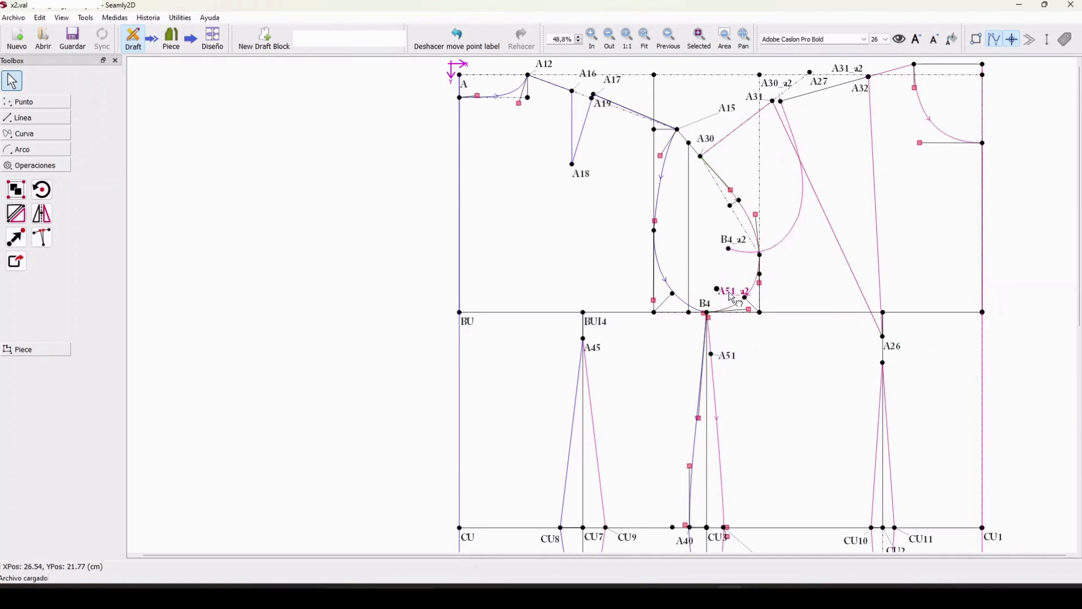
{"action": "left_click_drag", "start_coordinate": [733, 288], "coordinate": [705, 267]}
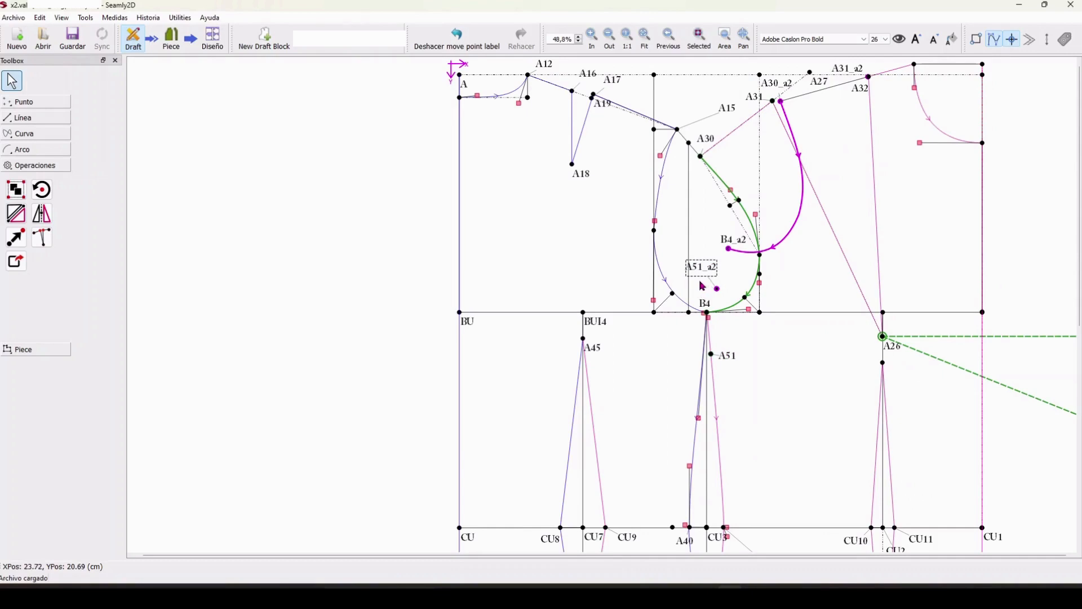
Draw a line from rotated point A51_a2 to A26 and another from A51 to A26
{"action": "mouse_move", "coordinate": [720, 295]}
{"action": "mouse_move", "coordinate": [885, 340]}
{"action": "left_click", "coordinate": [32, 126]}
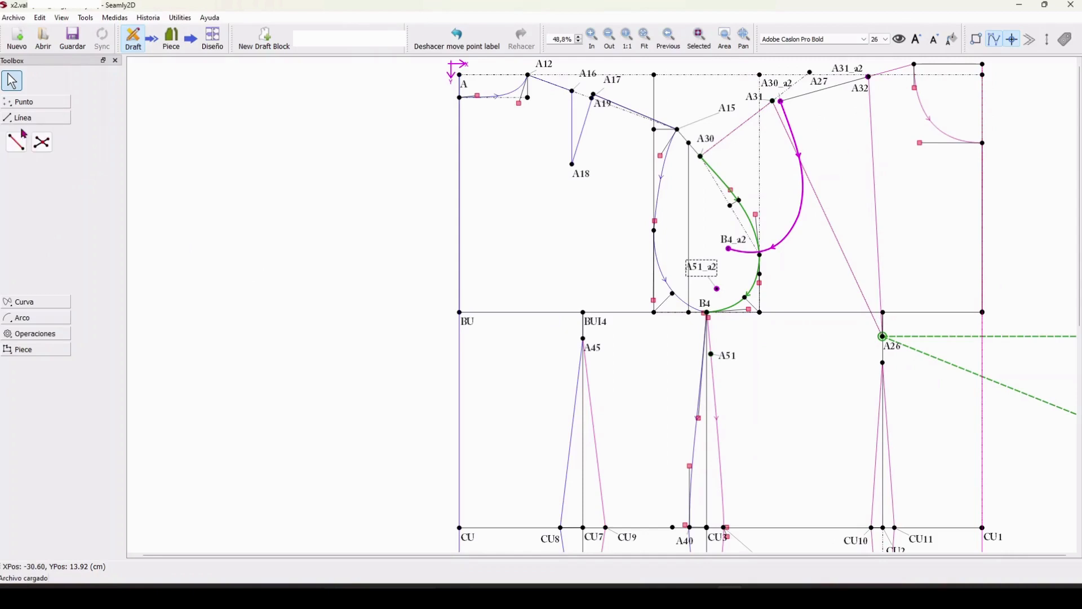
{"action": "left_click", "coordinate": [16, 142]}
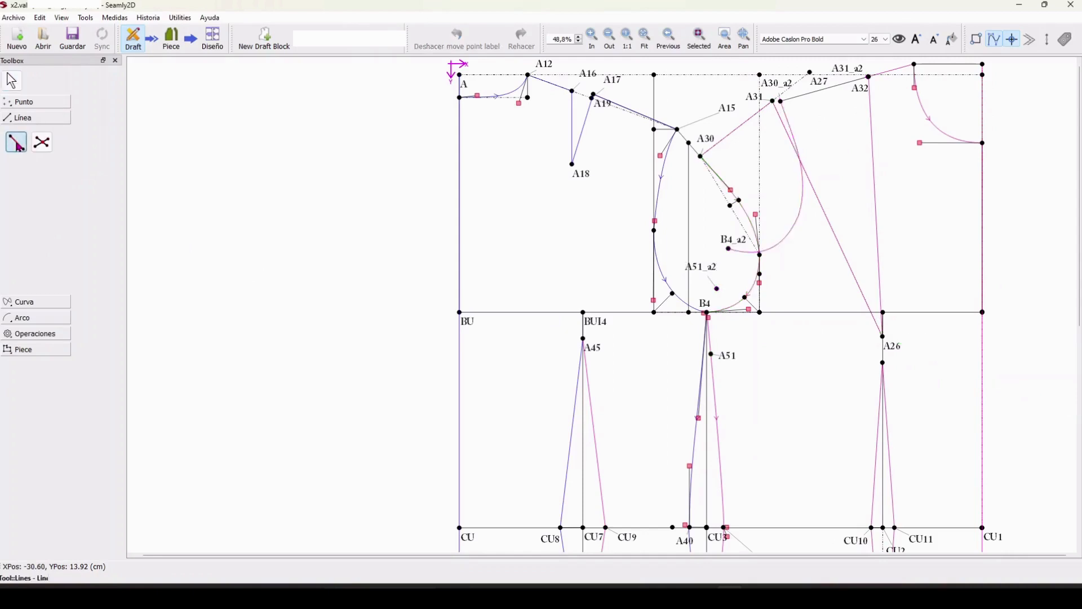
{"action": "left_click", "coordinate": [717, 289]}
{"action": "left_click", "coordinate": [885, 338]}
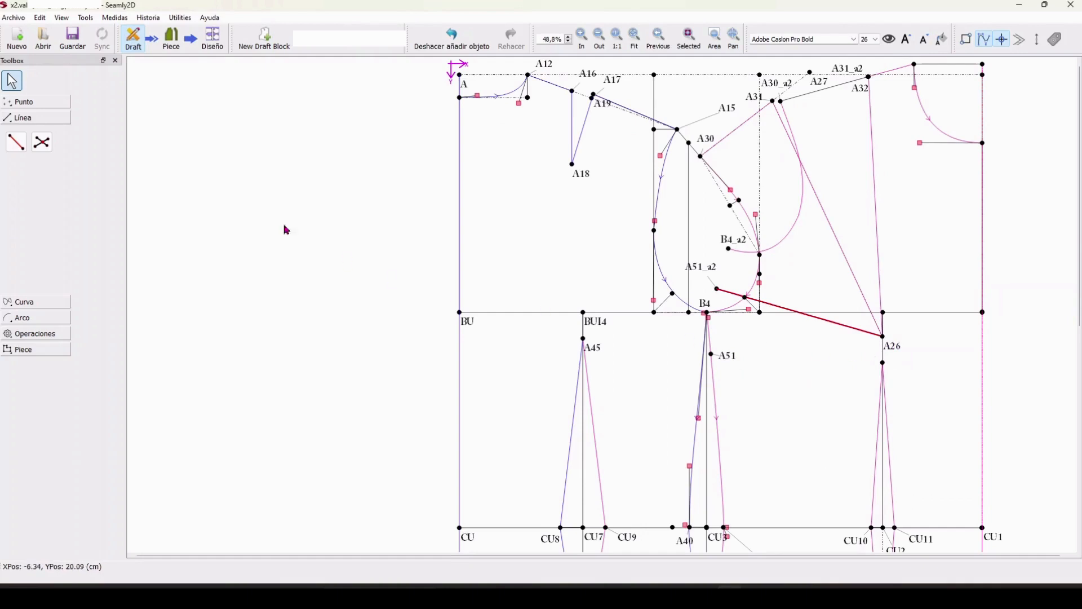
{"action": "left_click", "coordinate": [17, 142]}
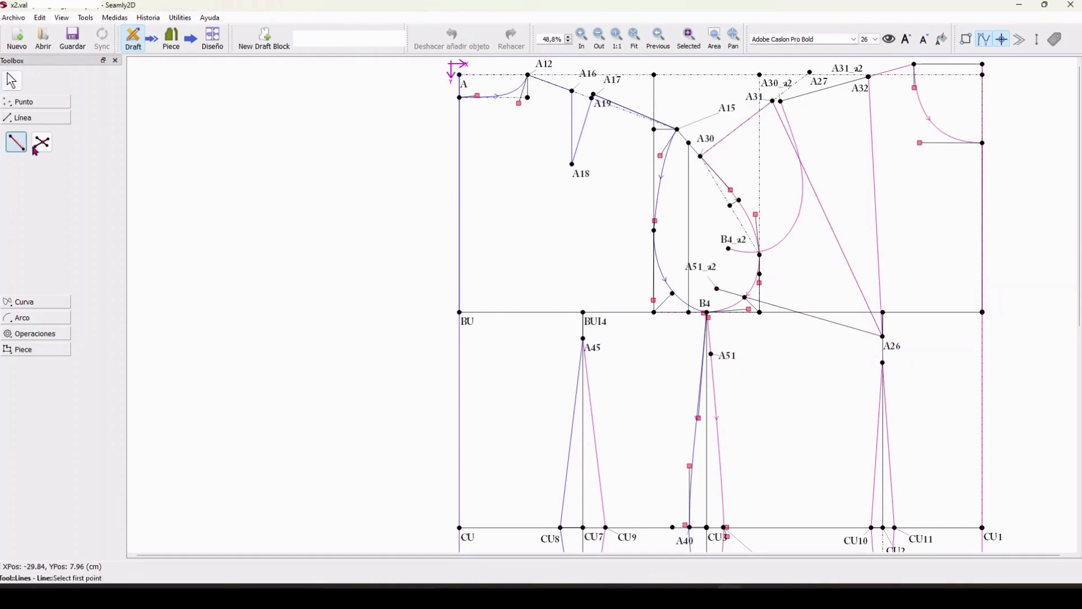
{"action": "left_click", "coordinate": [713, 360]}
{"action": "left_click", "coordinate": [884, 338]}
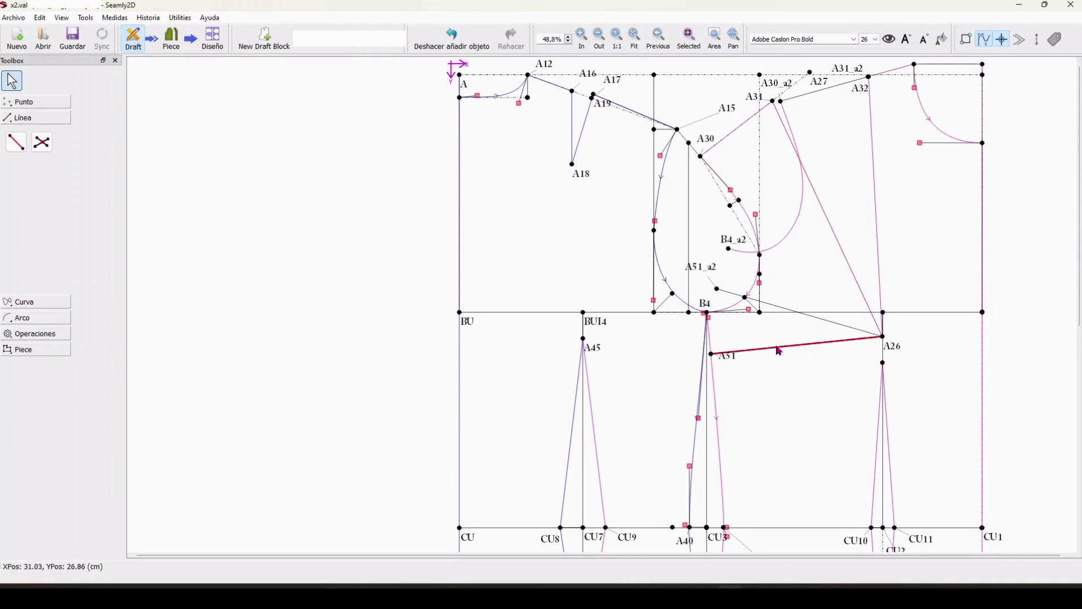
Set the colour of the line between A51 and A26 to Deep Pink
{"action": "scroll", "coordinate": [781, 352], "scroll_direction": "up", "scroll_amount": 1}
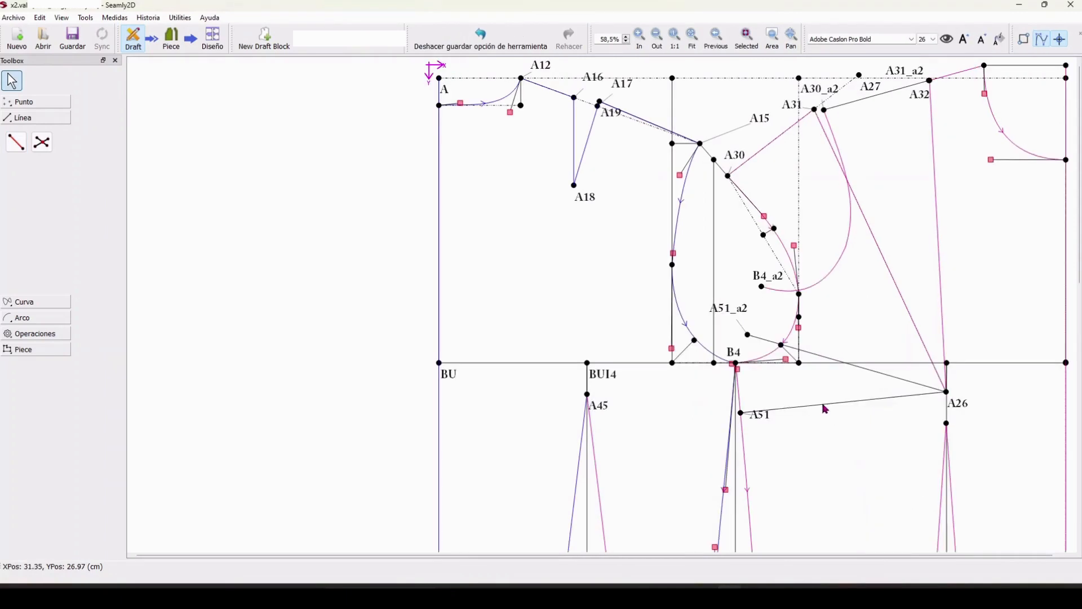
{"action": "right_click", "coordinate": [828, 410]}
{"action": "left_click", "coordinate": [843, 417]}
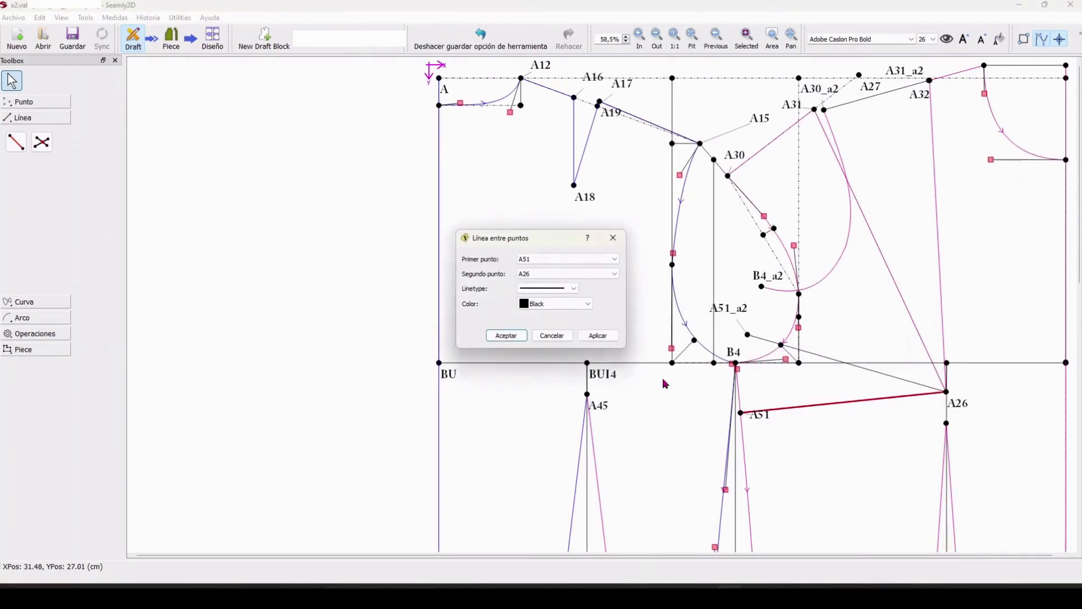
{"action": "left_click", "coordinate": [576, 308]}
{"action": "left_click", "coordinate": [543, 372]}
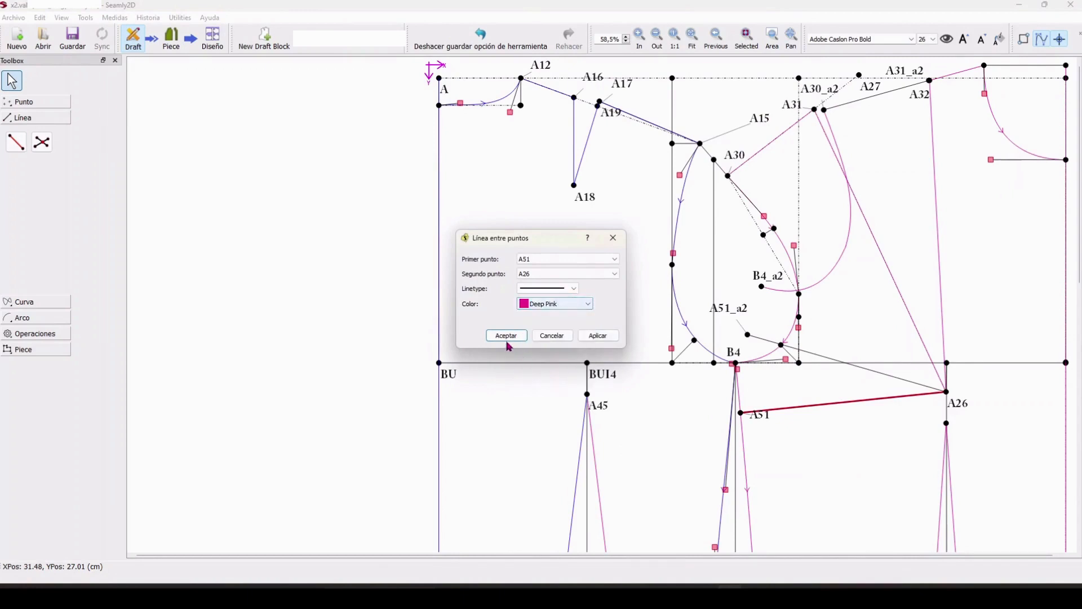
{"action": "left_click", "coordinate": [507, 336]}
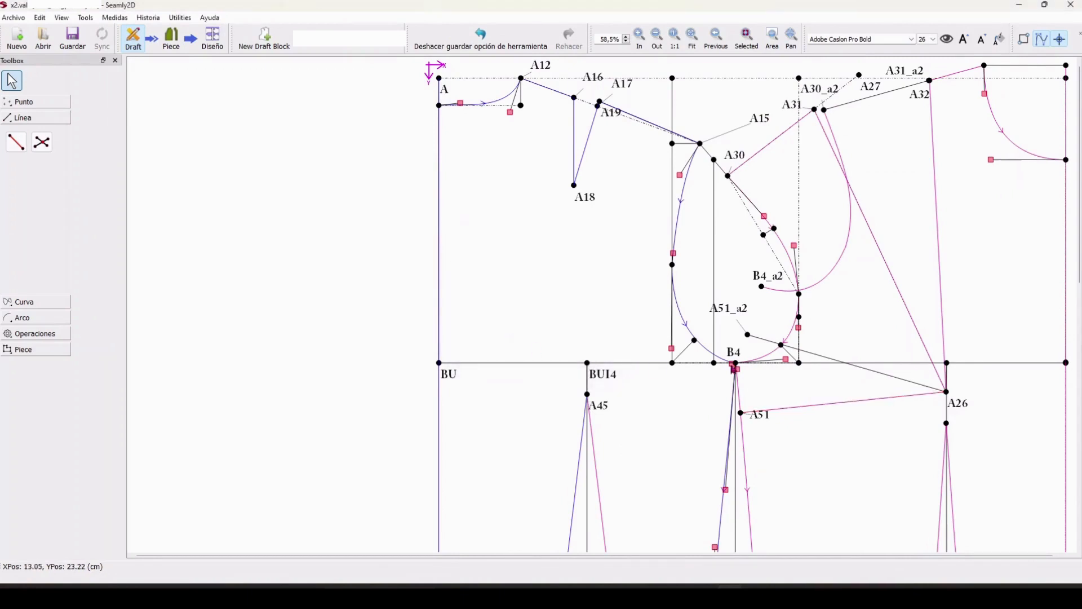
Set the colour of the line between A51_a2 and A26 to Deep Pink
{"action": "right_click", "coordinate": [827, 363]}
{"action": "left_click", "coordinate": [848, 365]}
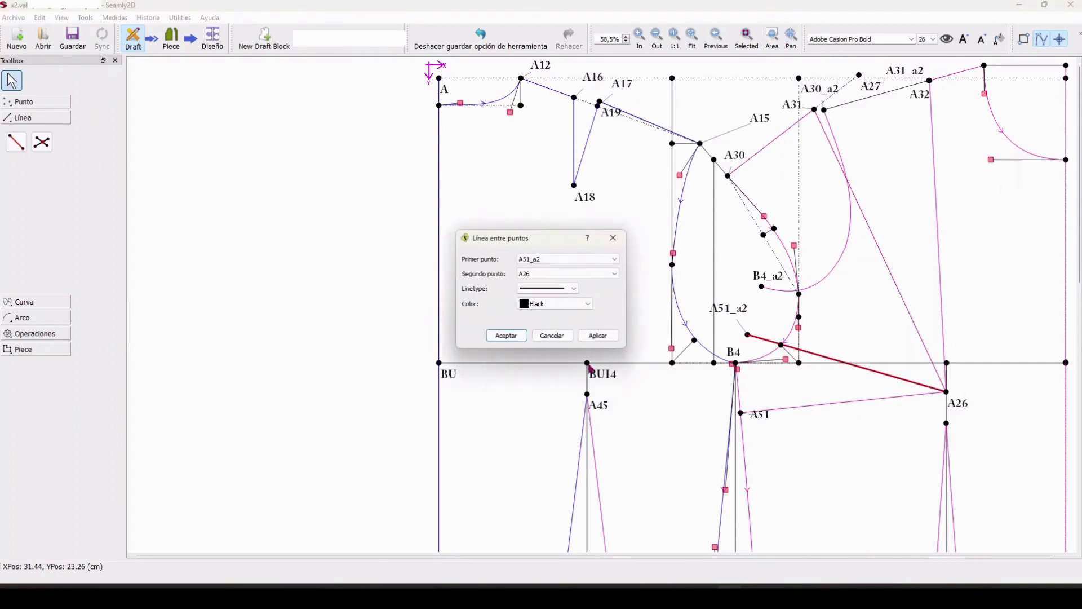
{"action": "left_click", "coordinate": [556, 305]}
{"action": "left_click", "coordinate": [544, 378]}
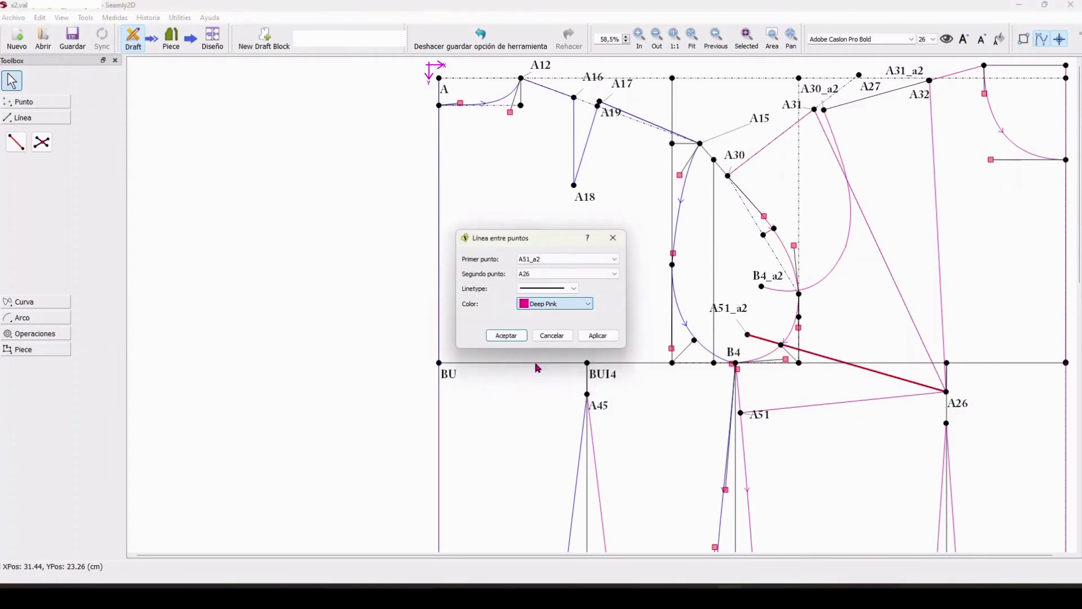
{"action": "left_click", "coordinate": [507, 336]}
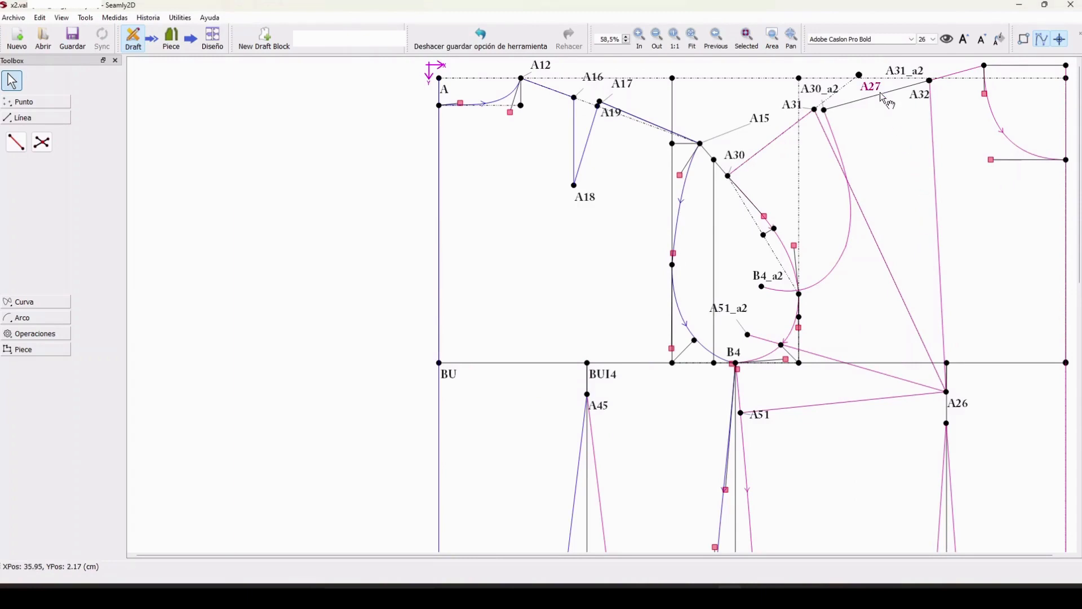
Set the colour of the shoulder line between A32 and A30_a2 to Deep Pink
{"action": "right_click", "coordinate": [908, 88]}
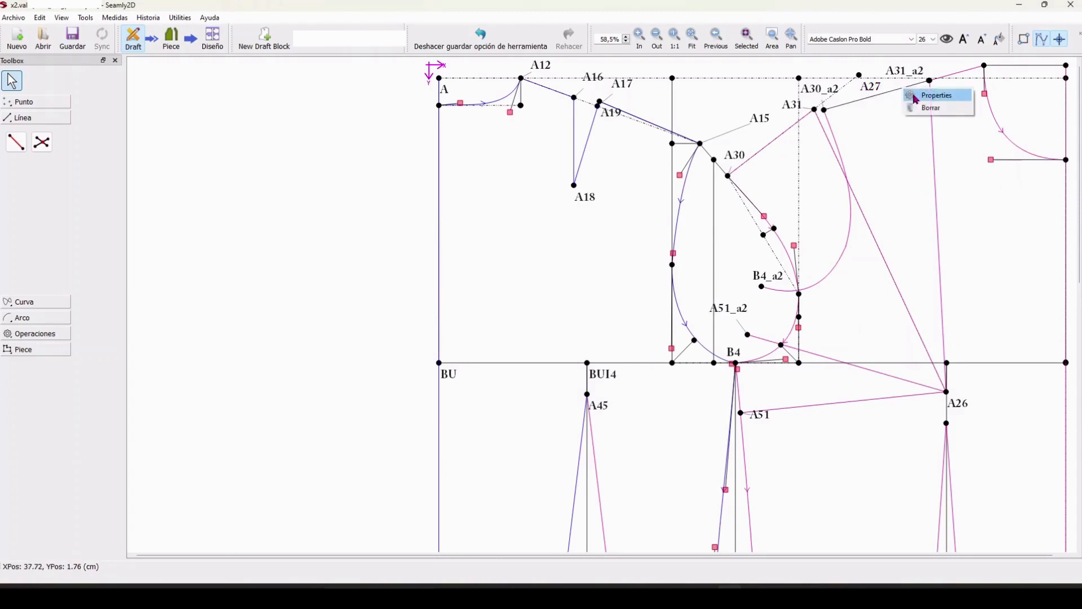
{"action": "left_click", "coordinate": [928, 94]}
{"action": "left_click", "coordinate": [555, 304]}
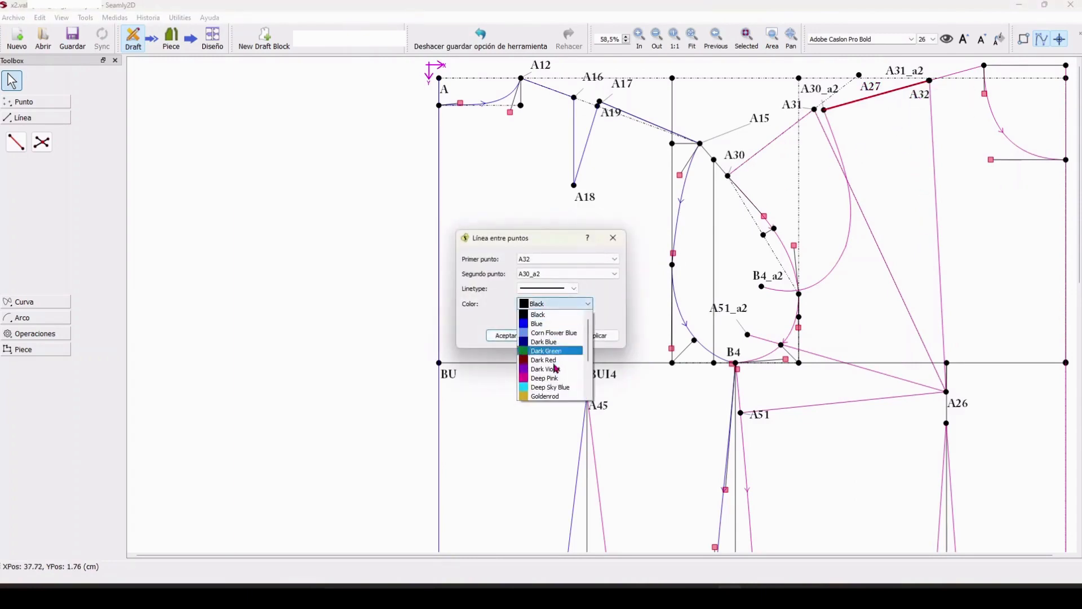
{"action": "left_click", "coordinate": [553, 380]}
{"action": "left_click", "coordinate": [506, 336]}
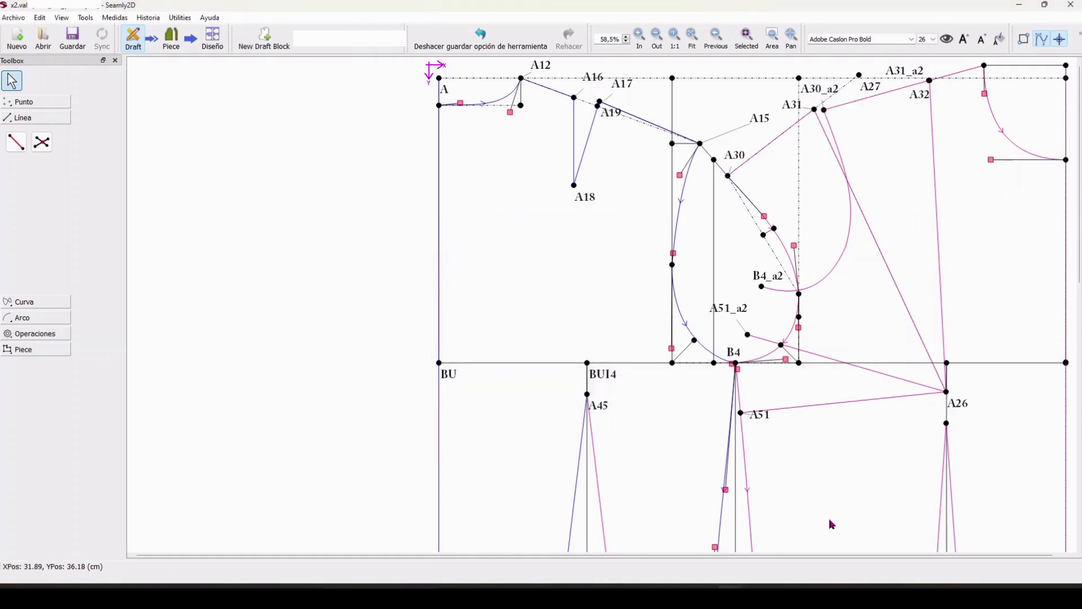
Move the label of A51_a2 closer to its point and draw a line from B4_a2 to A51_a2
{"action": "left_click_drag", "start_coordinate": [729, 308], "coordinate": [736, 319]}
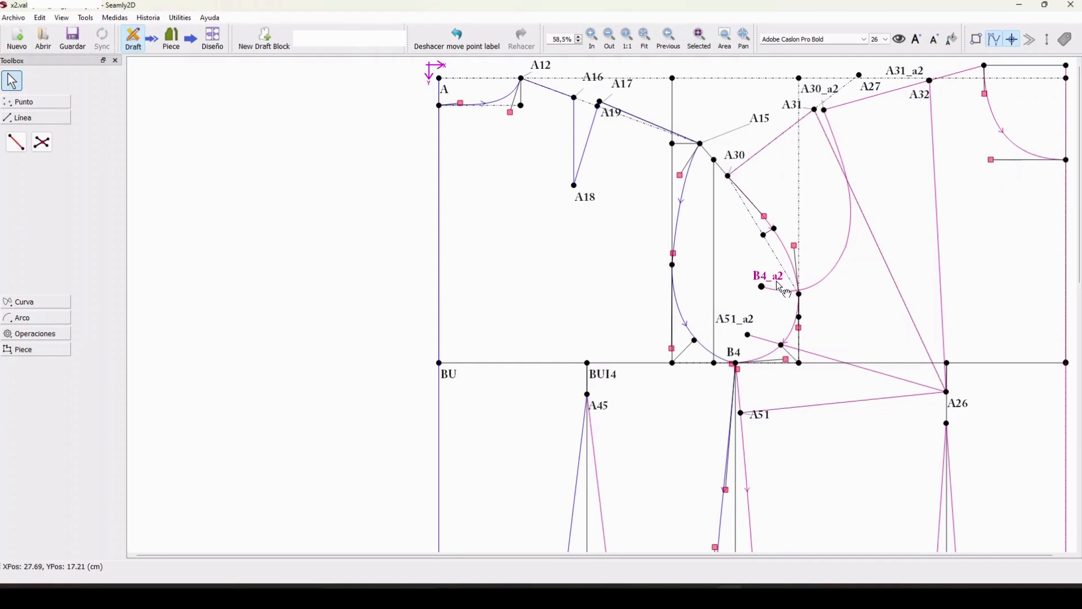
{"action": "mouse_move", "coordinate": [779, 284]}
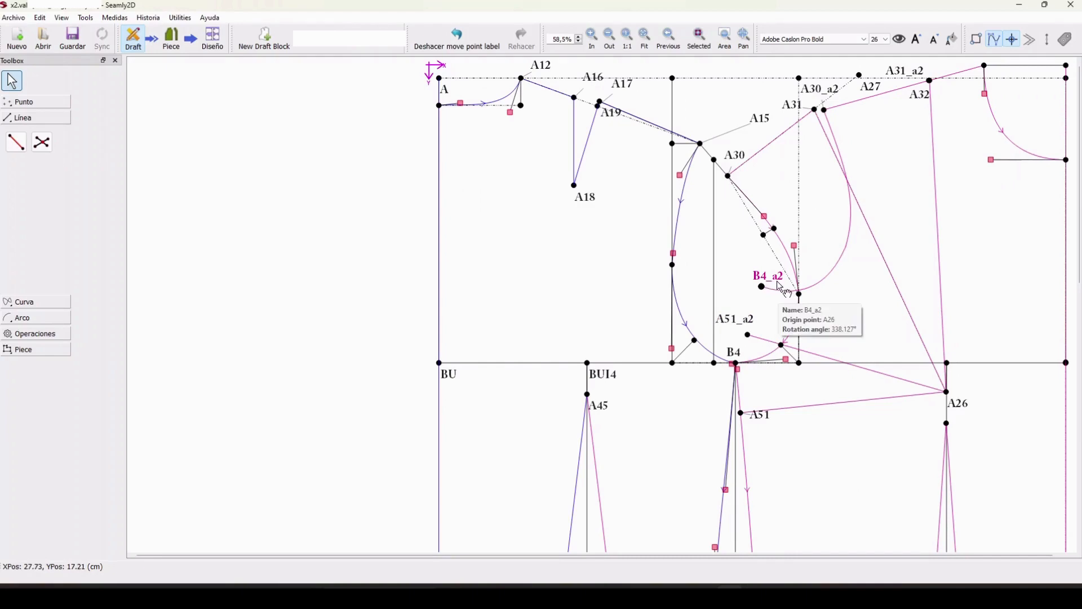
{"action": "mouse_move", "coordinate": [739, 328]}
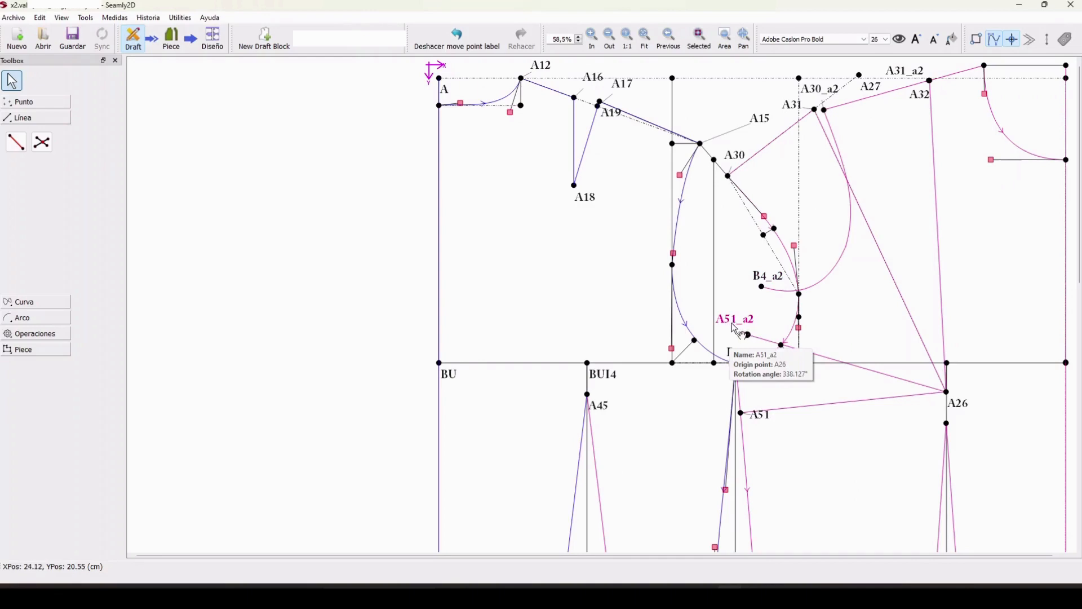
{"action": "left_click", "coordinate": [16, 142]}
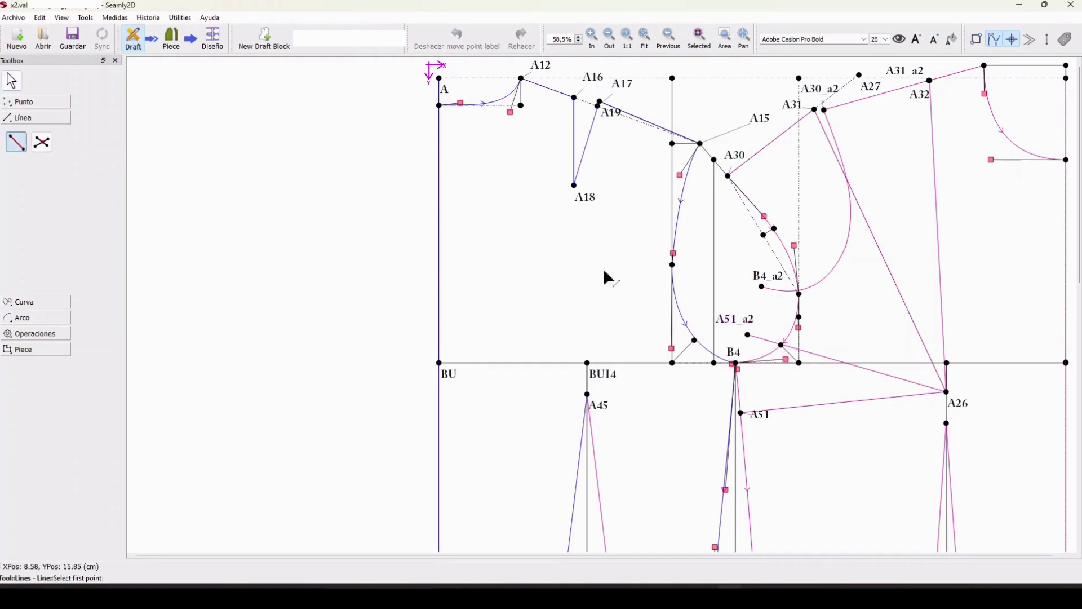
{"action": "left_click", "coordinate": [762, 287]}
{"action": "left_click", "coordinate": [749, 334]}
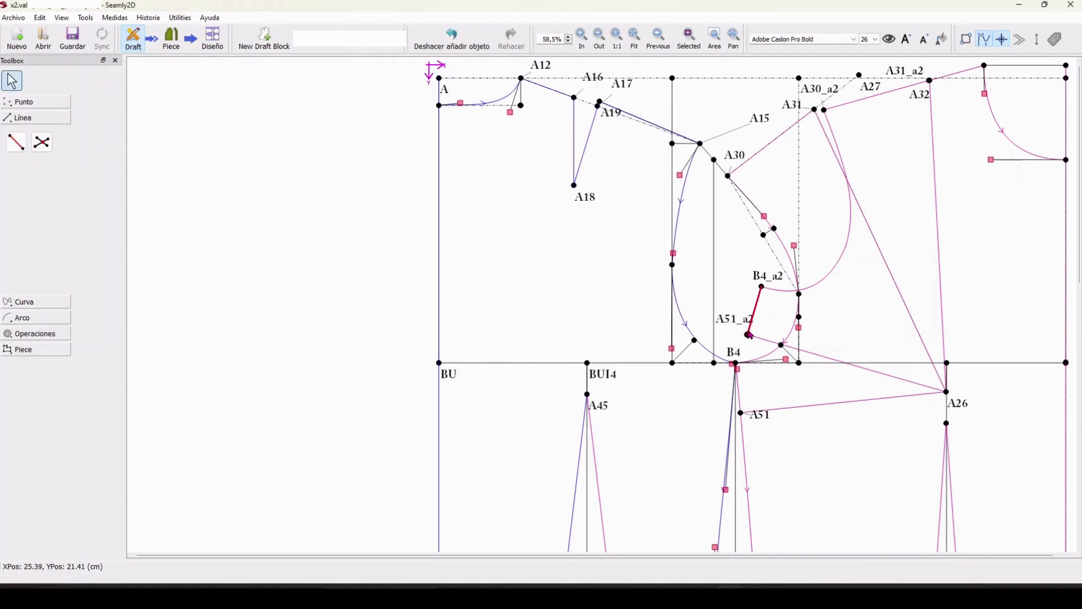
Set the colour of the line between B4_a2 and A51_a2 to Deep Pink
{"action": "right_click", "coordinate": [758, 315]}
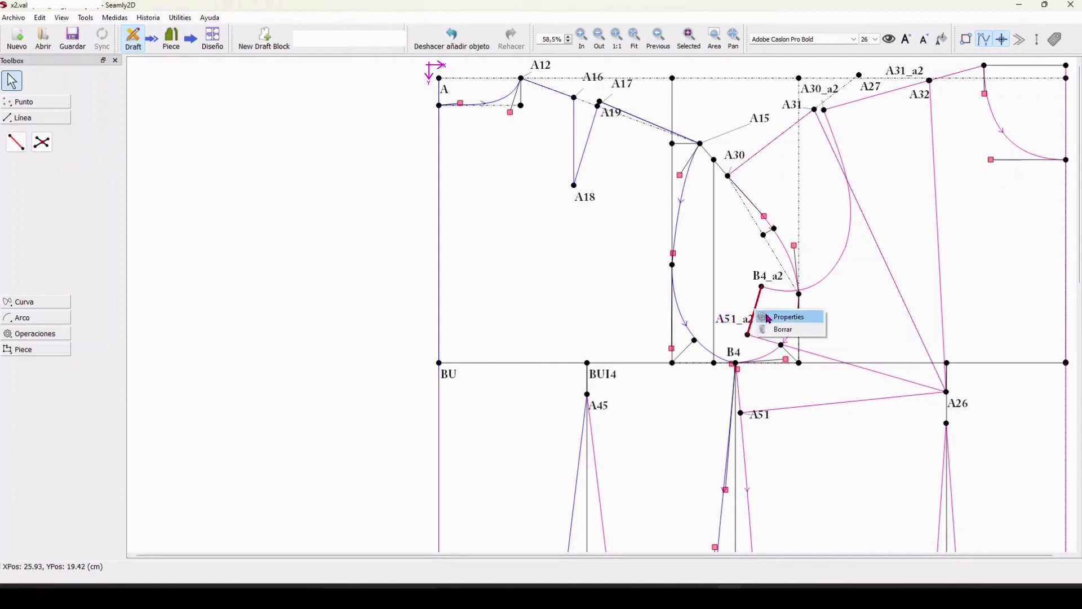
{"action": "left_click", "coordinate": [769, 320]}
{"action": "left_click", "coordinate": [566, 312]}
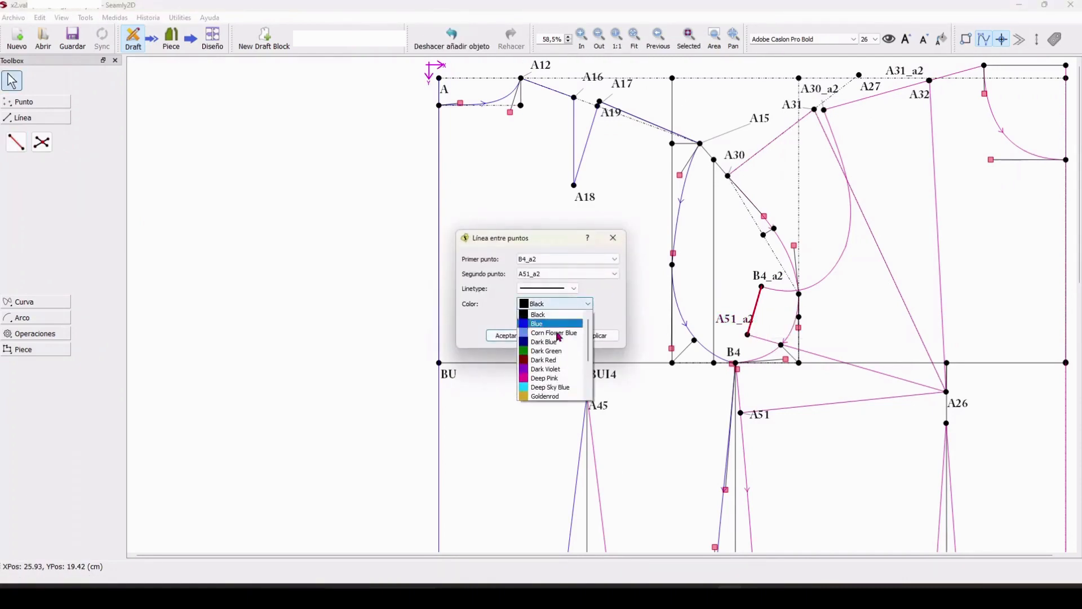
{"action": "left_click", "coordinate": [555, 385]}
{"action": "left_click", "coordinate": [507, 336]}
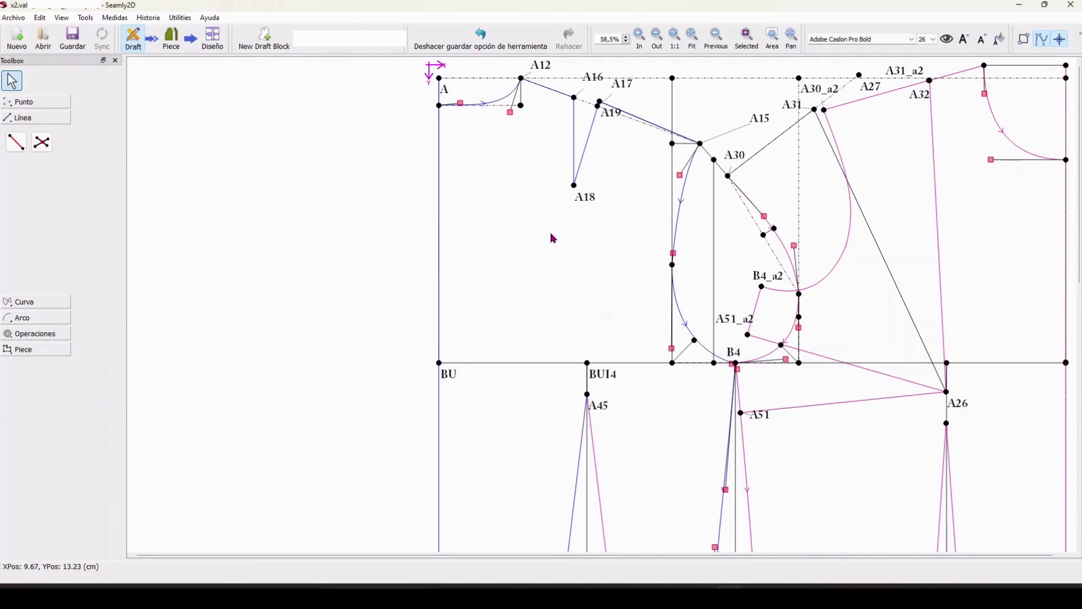
Delete the rotated armhole section together with the lines joined to its points and the line between A51 and A26
{"action": "right_click", "coordinate": [770, 280]}
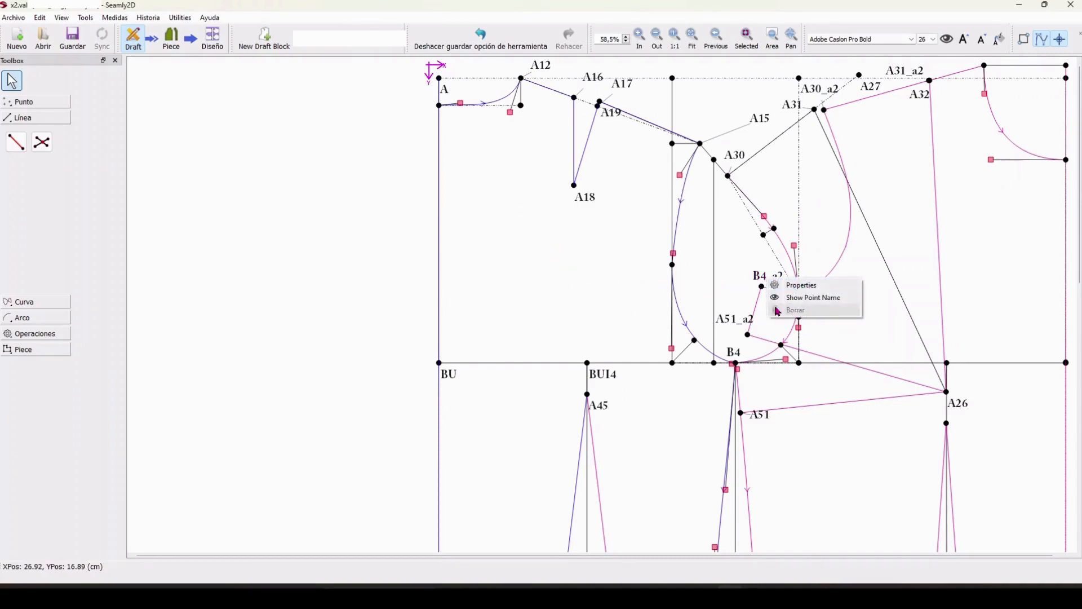
{"action": "left_click", "coordinate": [612, 283]}
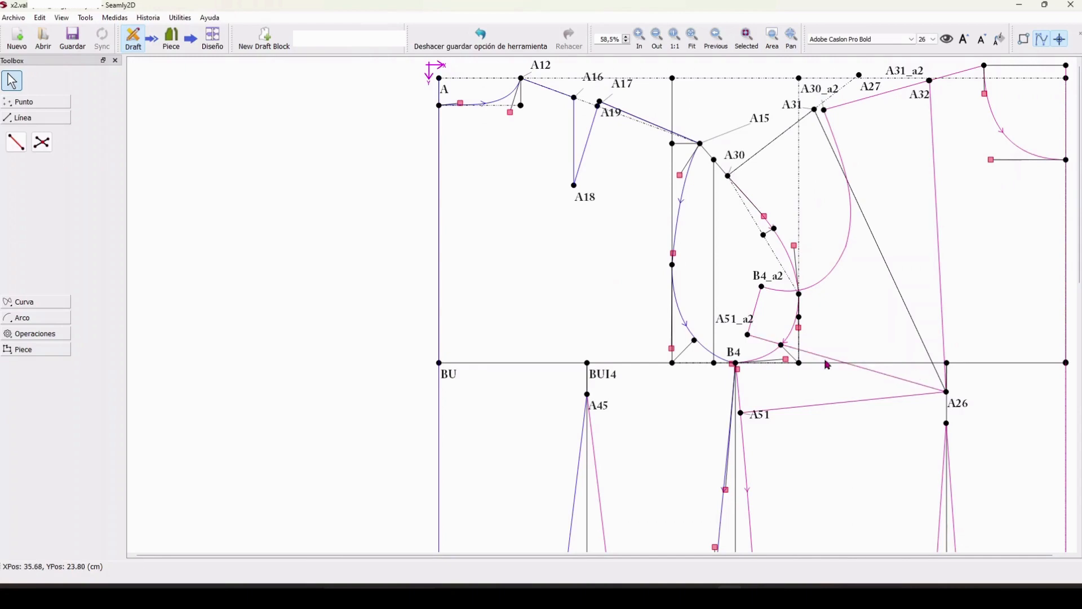
{"action": "left_click", "coordinate": [917, 78]}
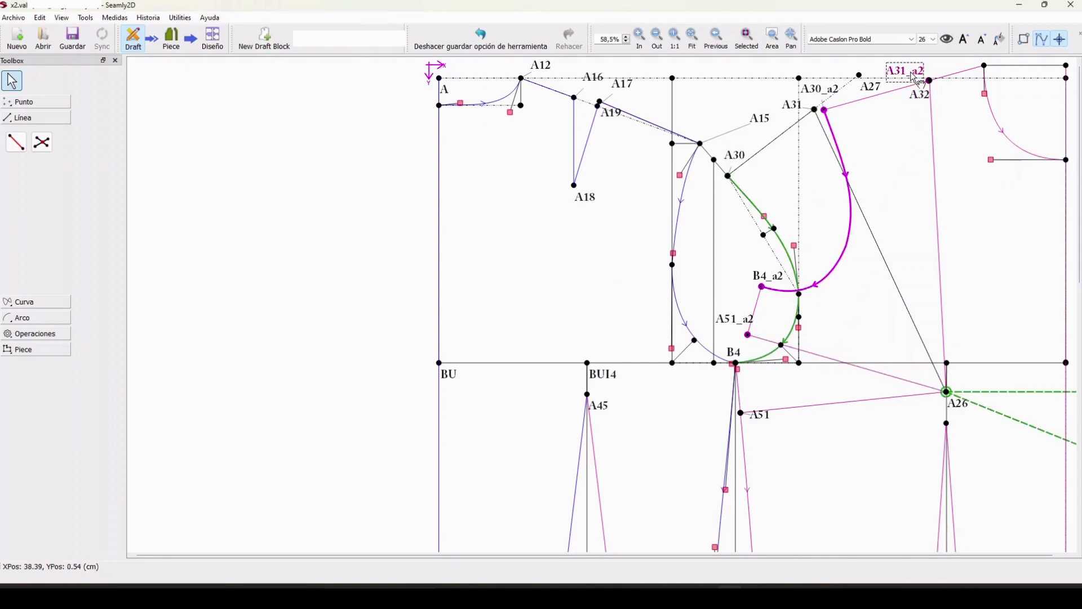
{"action": "left_click", "coordinate": [947, 393]}
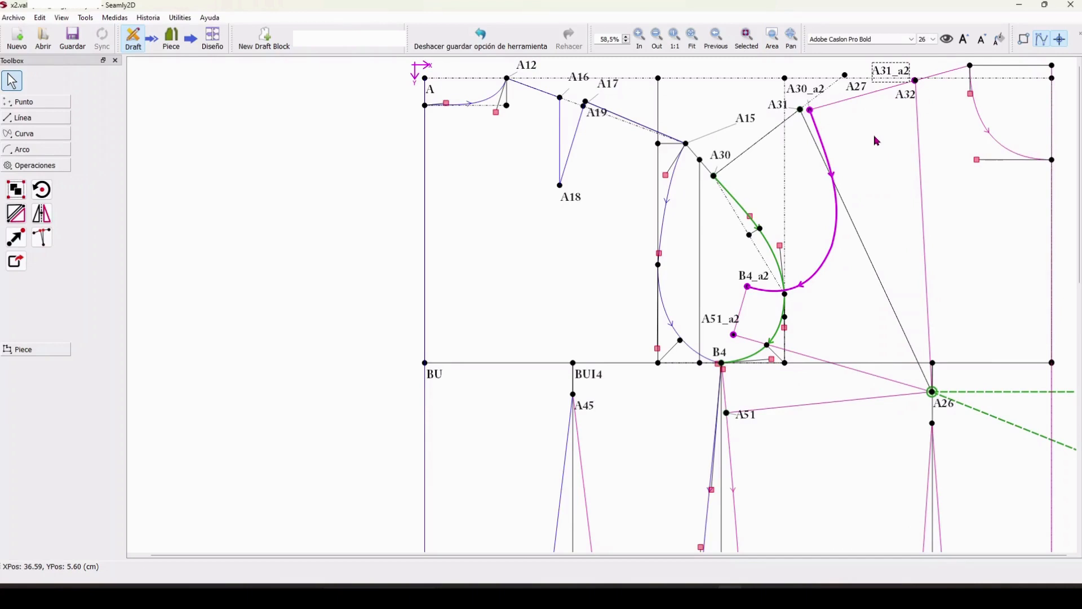
{"action": "key", "text": "Delete"}
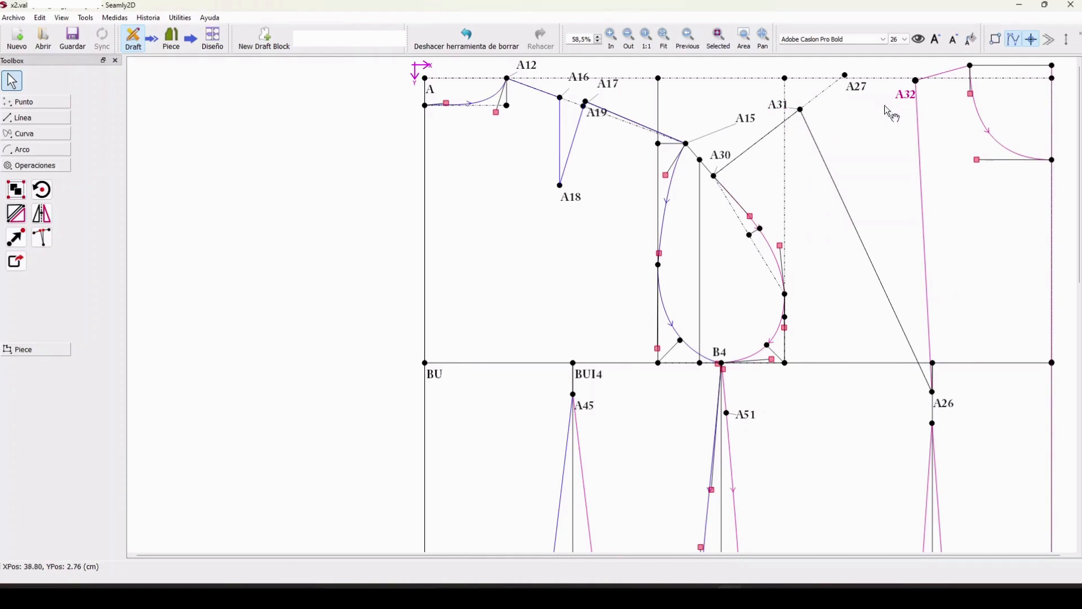
{"action": "left_click", "coordinate": [50, 195]}
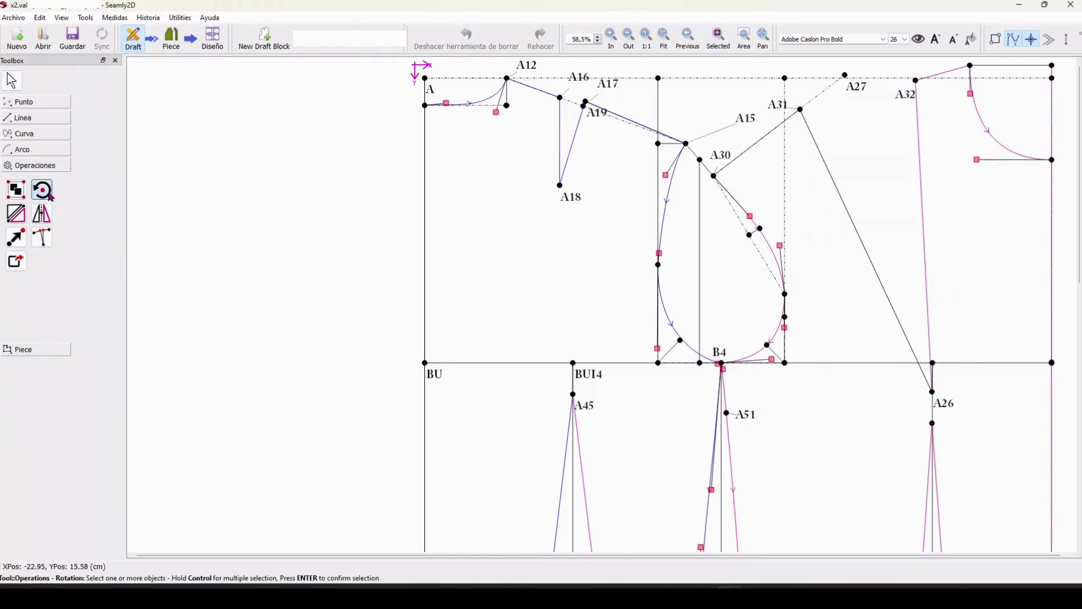
{"action": "left_click", "coordinate": [781, 112]}
{"action": "left_click", "coordinate": [725, 162], "text": "ctrl"}
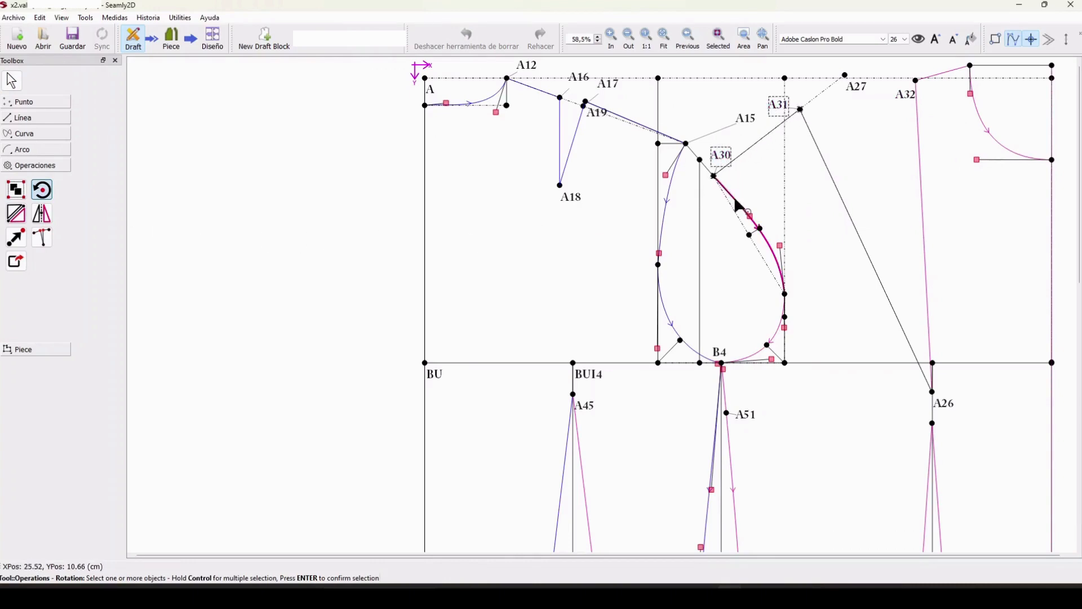
{"action": "left_click", "coordinate": [740, 208], "text": "ctrl"}
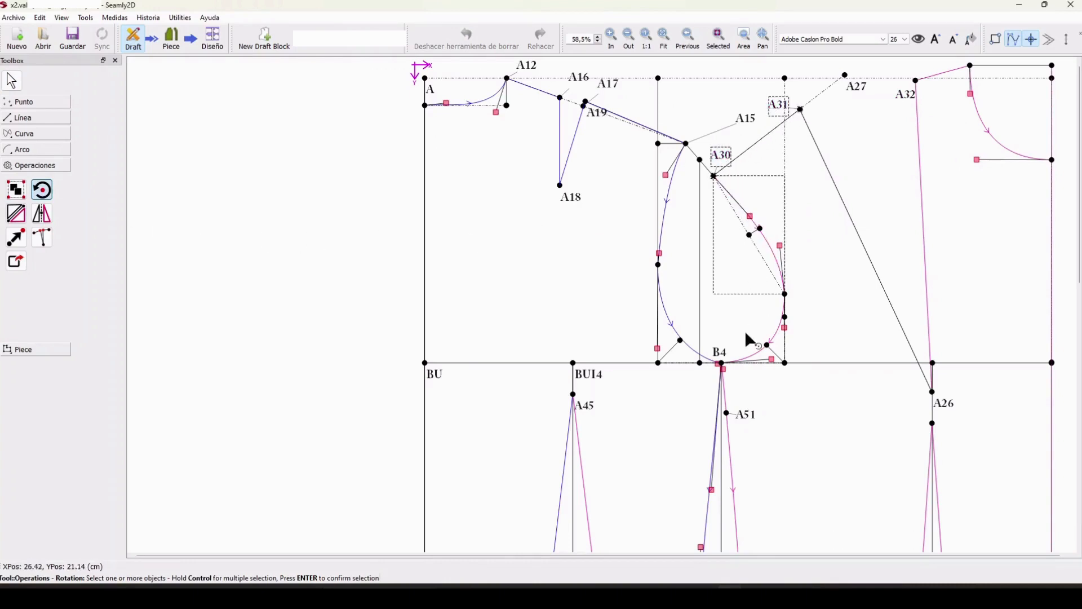
{"action": "left_click", "coordinate": [777, 342], "text": "ctrl"}
{"action": "left_click", "coordinate": [721, 361], "text": "ctrl"}
{"action": "left_click", "coordinate": [747, 418], "text": "ctrl"}
{"action": "key", "text": "Return"}
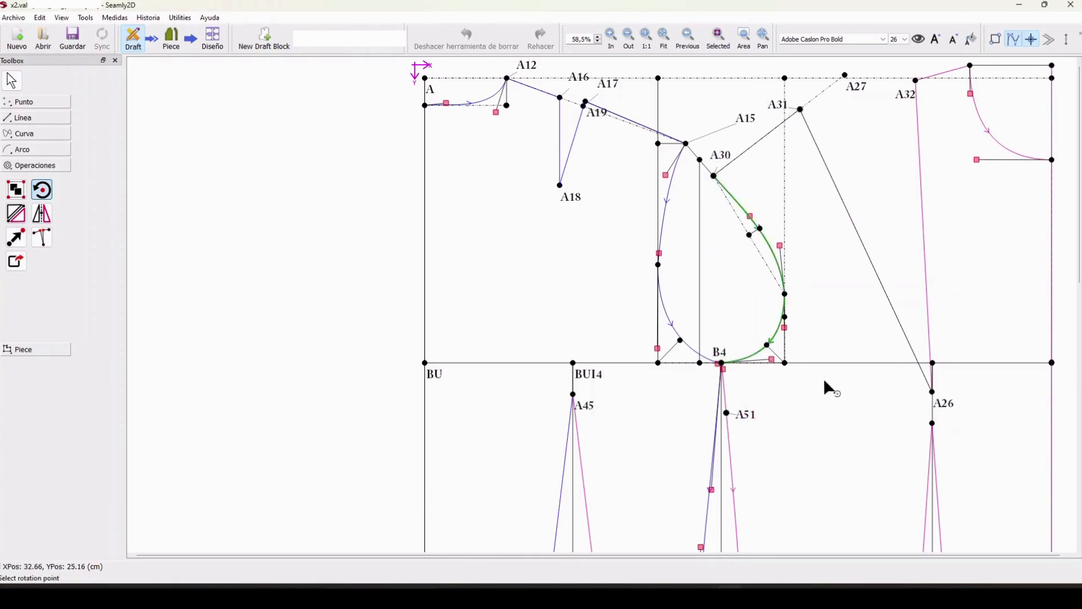
{"action": "left_click", "coordinate": [952, 409]}
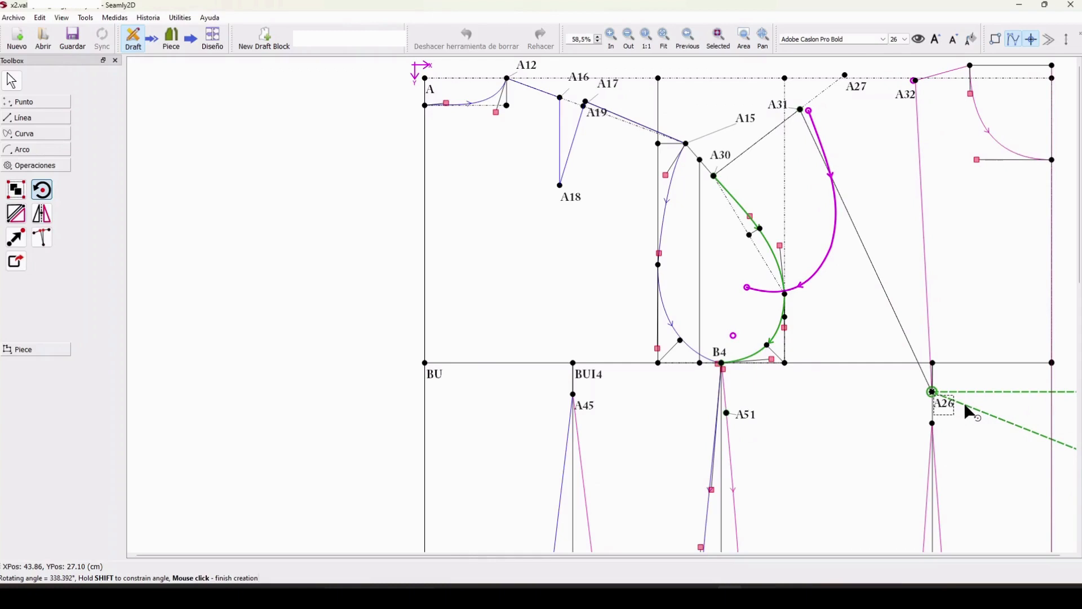
{"action": "left_click", "coordinate": [965, 406]}
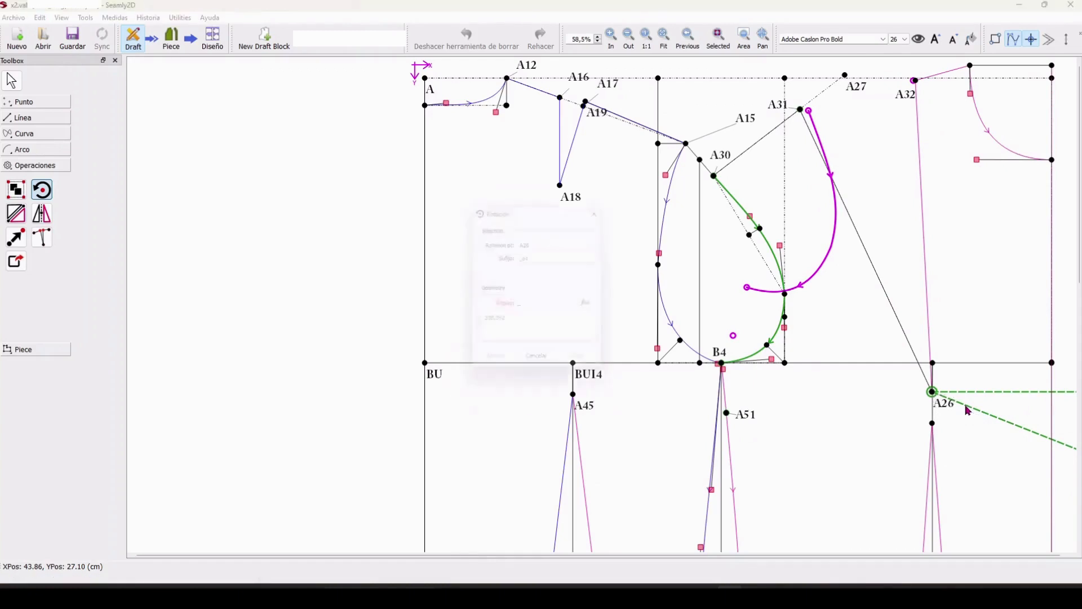
{"action": "key", "text": "Return"}
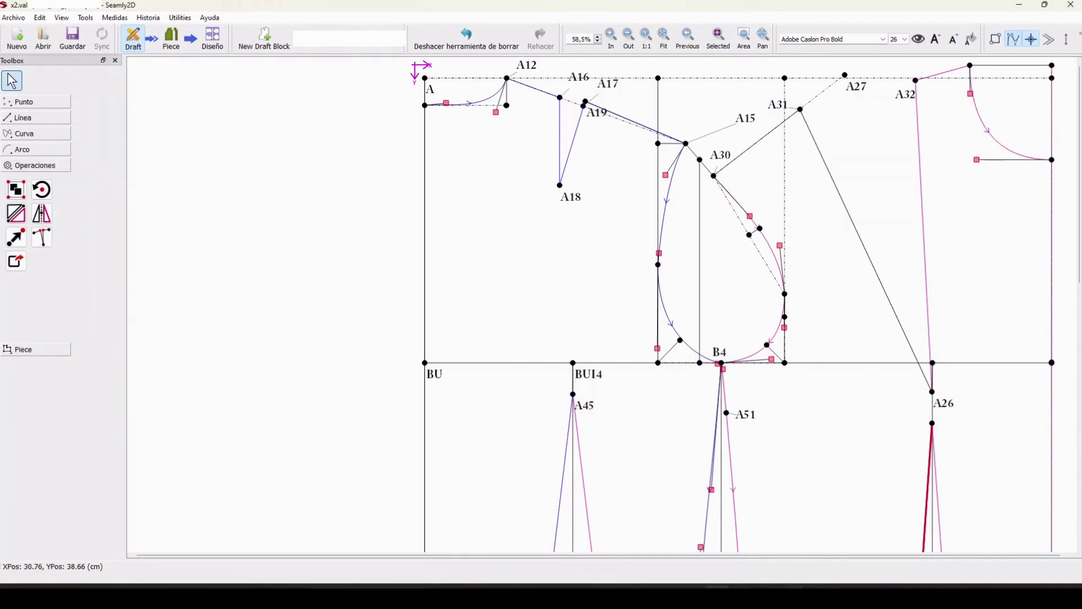
{"action": "left_click", "coordinate": [827, 507]}
Open the variables table and examine the reference image showing the angle directions around A26
{"action": "left_click", "coordinate": [111, 22]}
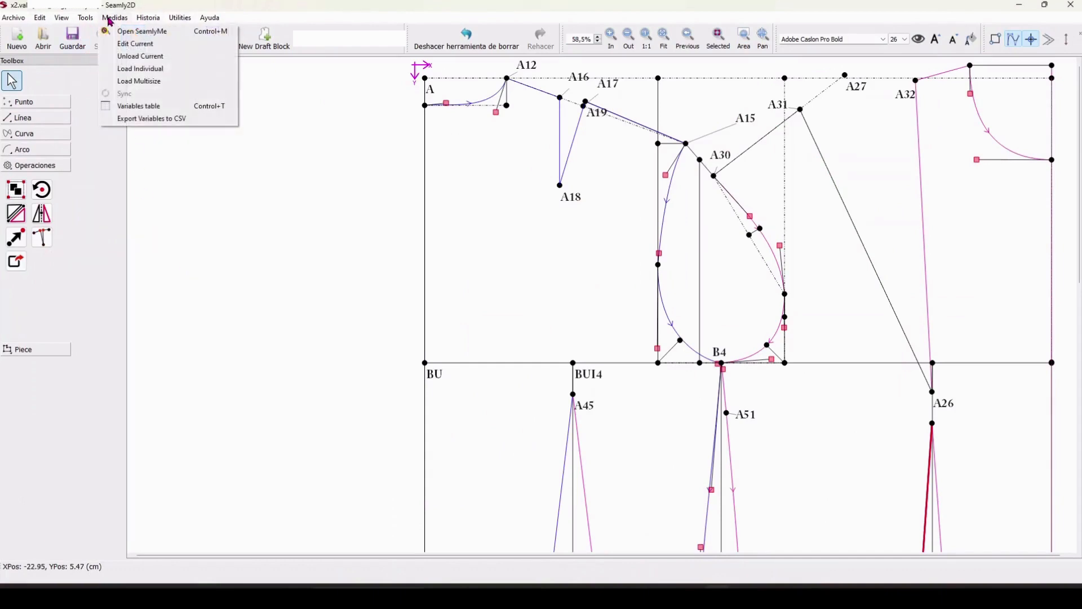
{"action": "left_click", "coordinate": [169, 106]}
{"action": "left_click_drag", "start_coordinate": [461, 143], "coordinate": [287, 104]}
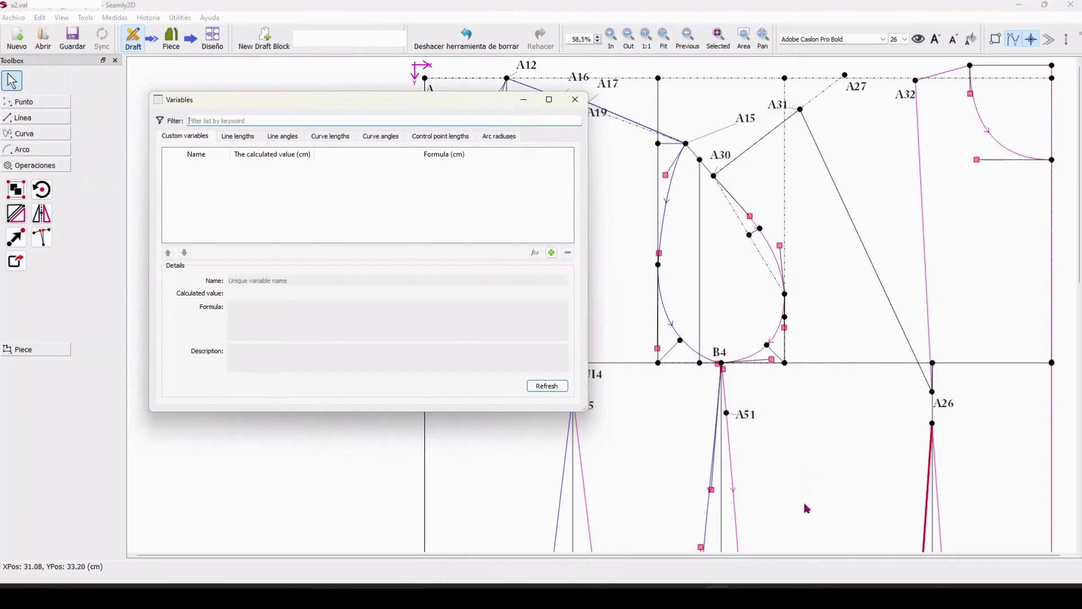
{"action": "left_click", "coordinate": [794, 597]}
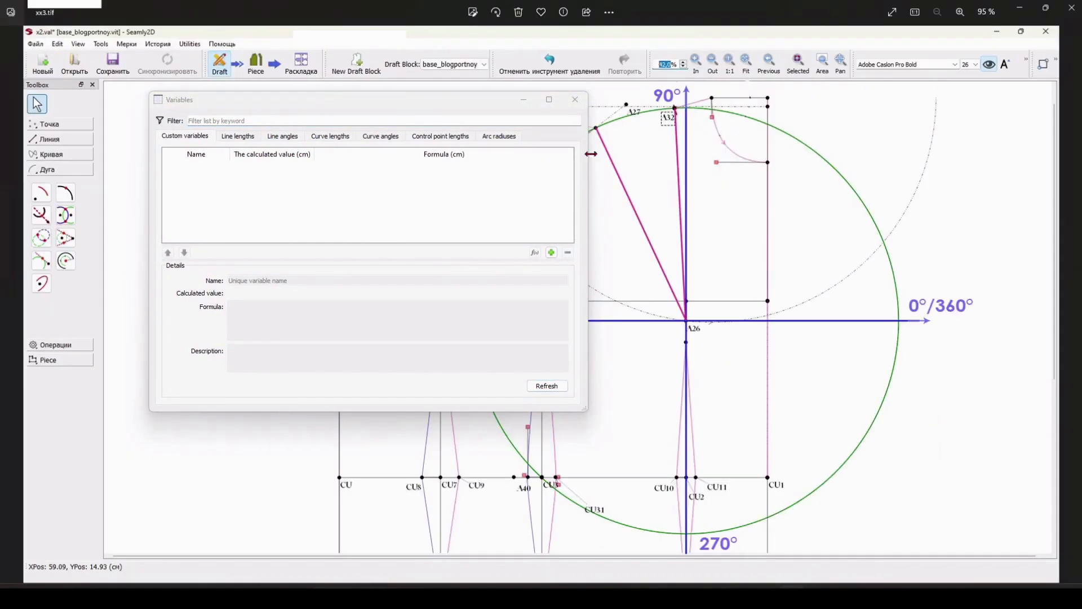
{"action": "left_click", "coordinate": [522, 105]}
{"action": "left_click", "coordinate": [793, 596]}
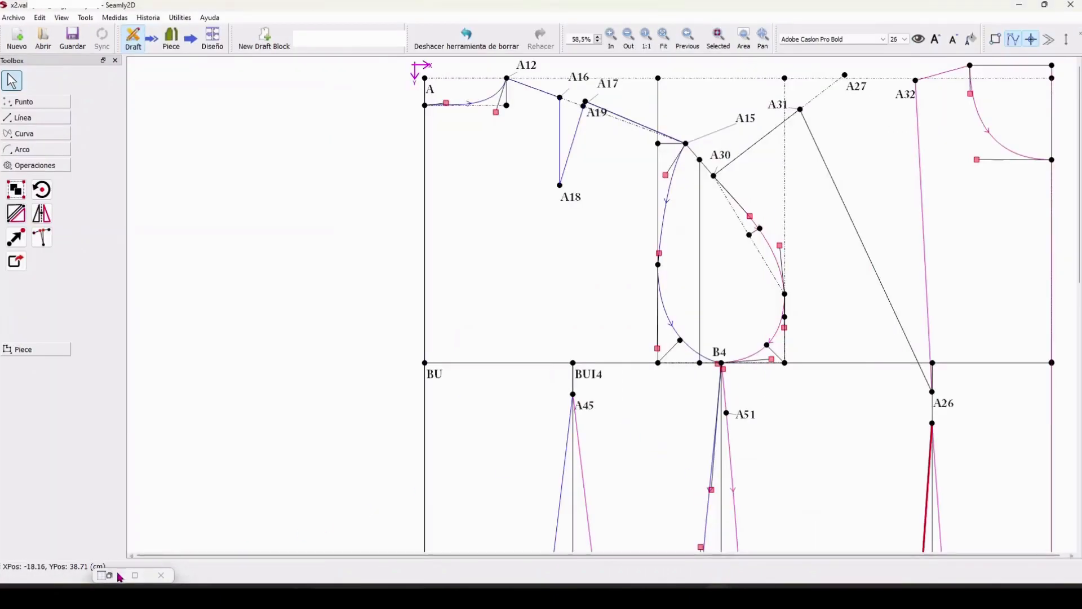
{"action": "left_click", "coordinate": [111, 577]}
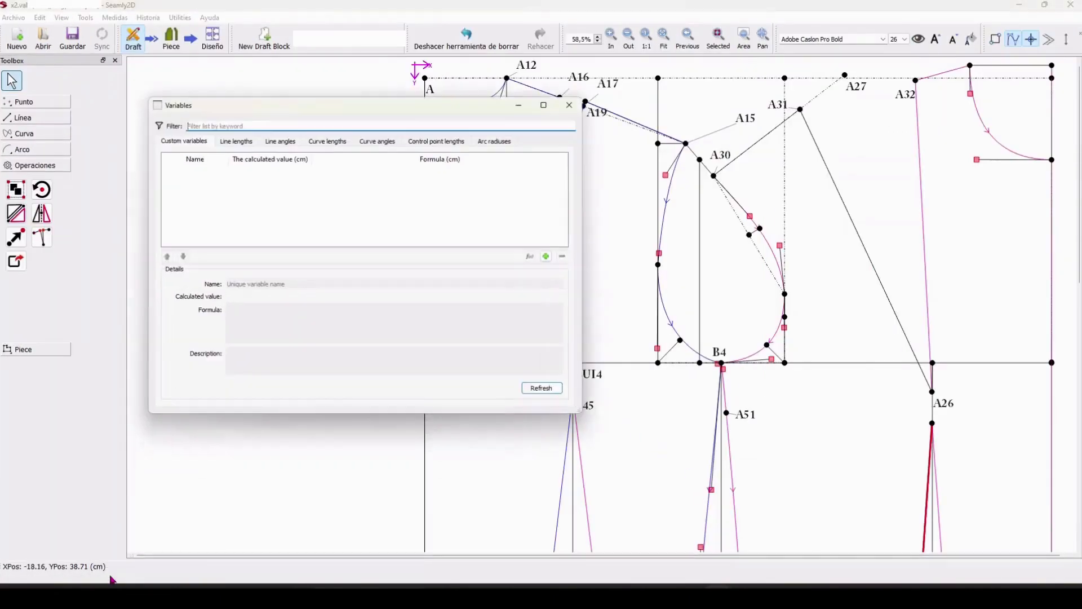
Look up the line angles of AngleLine_A26_A32 and AngleLine_A26_A31 in the variables table
{"action": "left_click", "coordinate": [284, 140]}
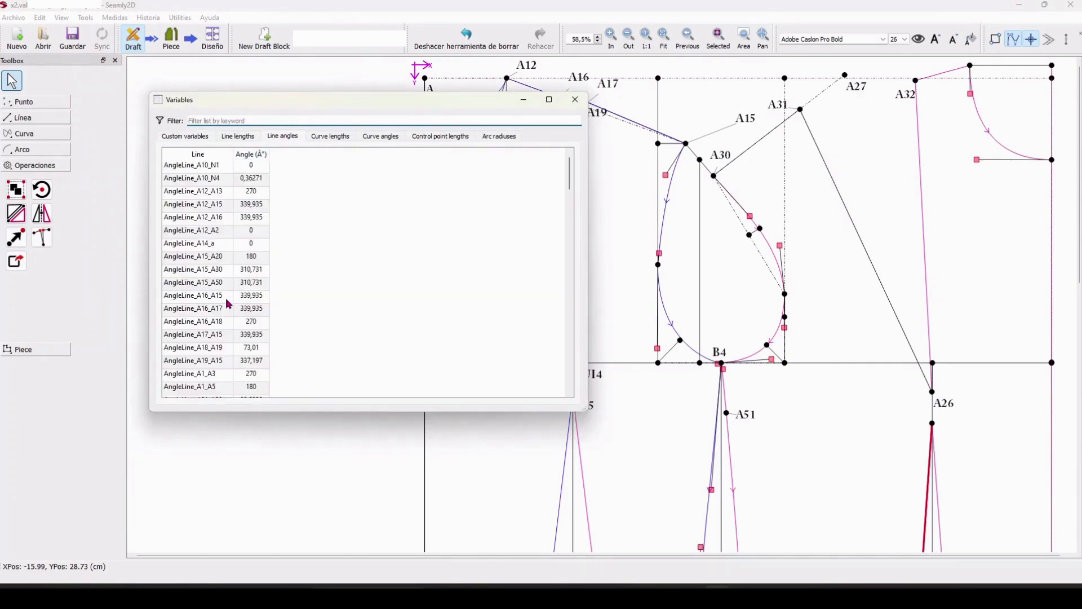
{"action": "scroll", "coordinate": [228, 304], "scroll_direction": "down", "scroll_amount": 4}
{"action": "left_click", "coordinate": [207, 322]}
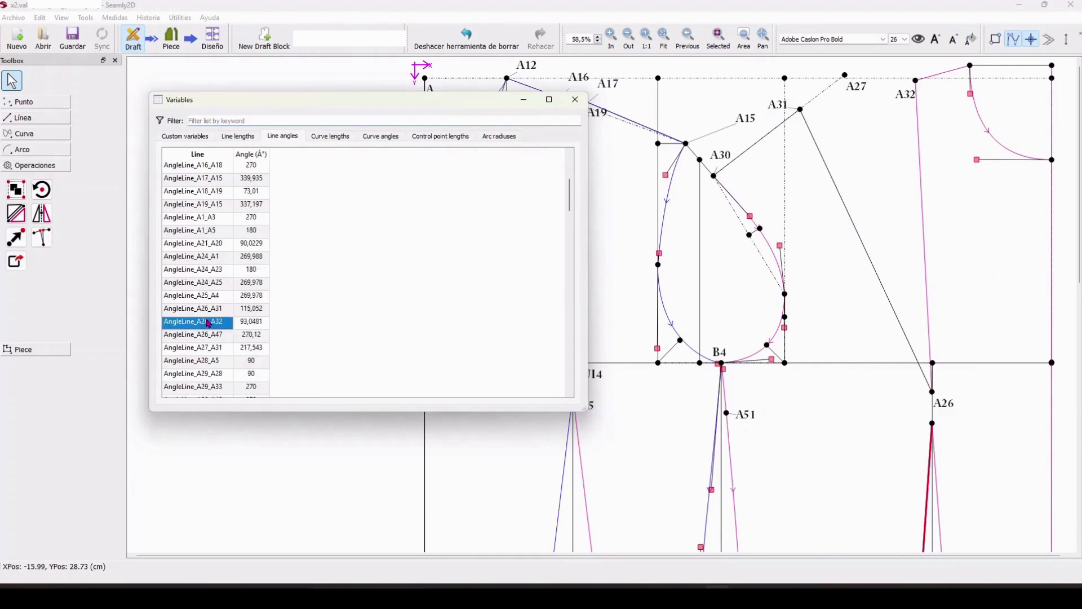
{"action": "left_click", "coordinate": [248, 327]}
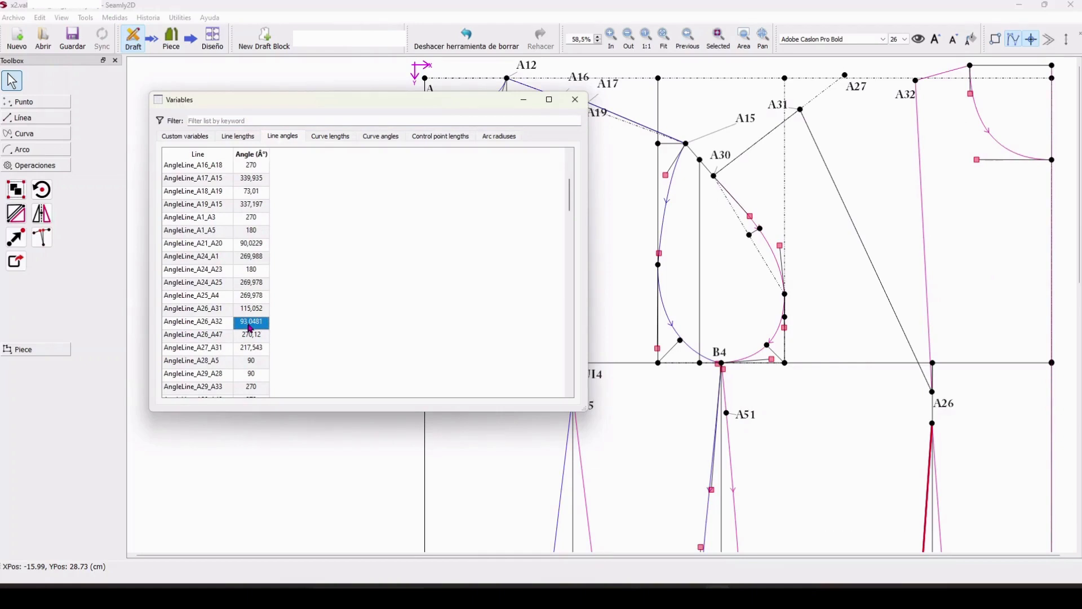
{"action": "left_click", "coordinate": [223, 311]}
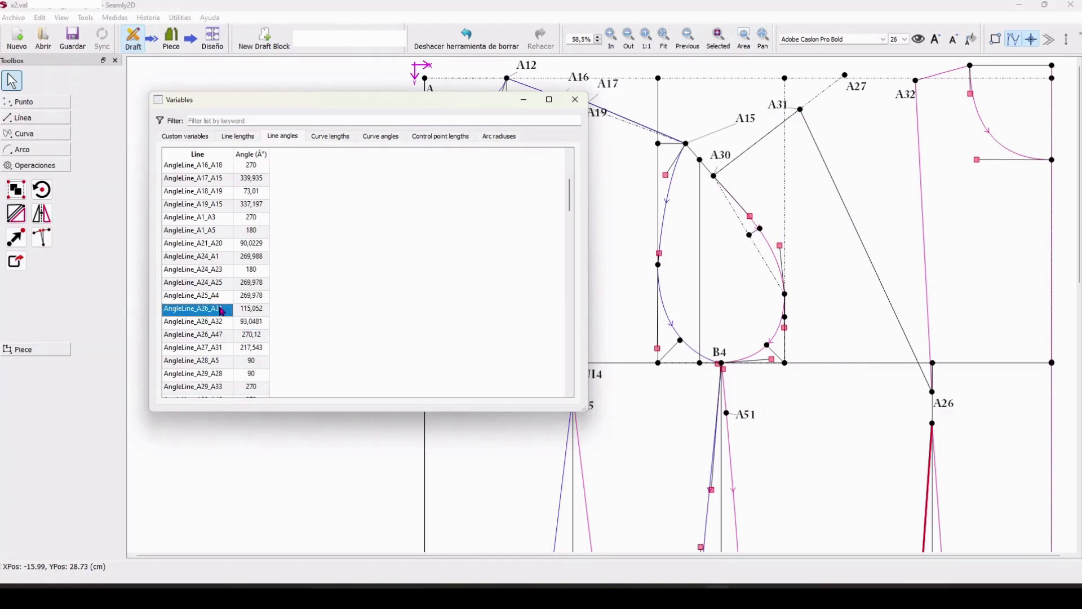
{"action": "left_click", "coordinate": [253, 310]}
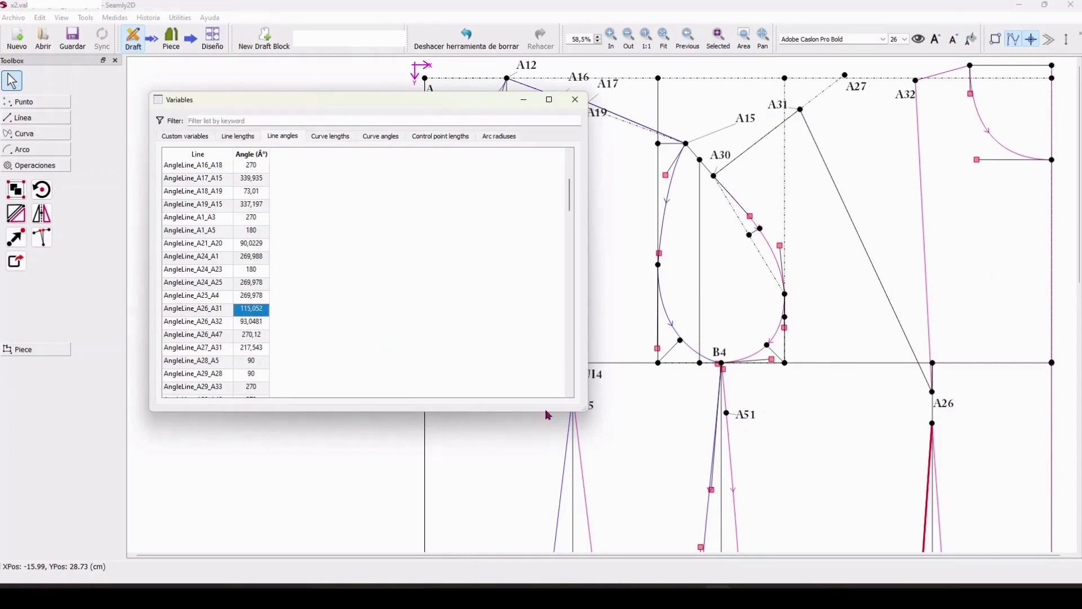
{"action": "left_click", "coordinate": [792, 591]}
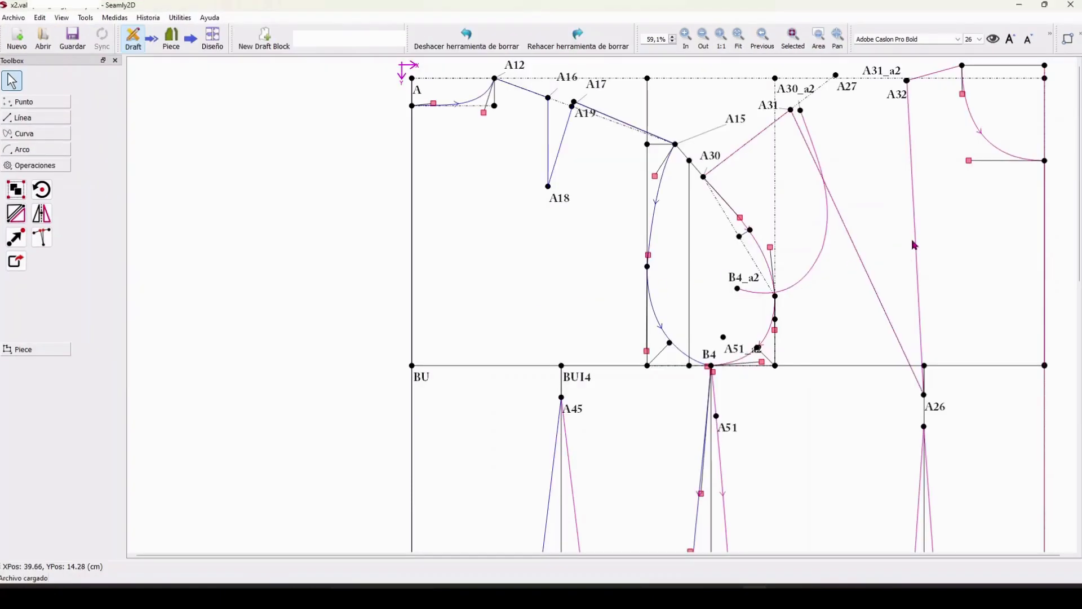
Open the properties of the rotation that produced A30_a2 and bring up the formula editor for its angle
{"action": "left_click", "coordinate": [803, 92]}
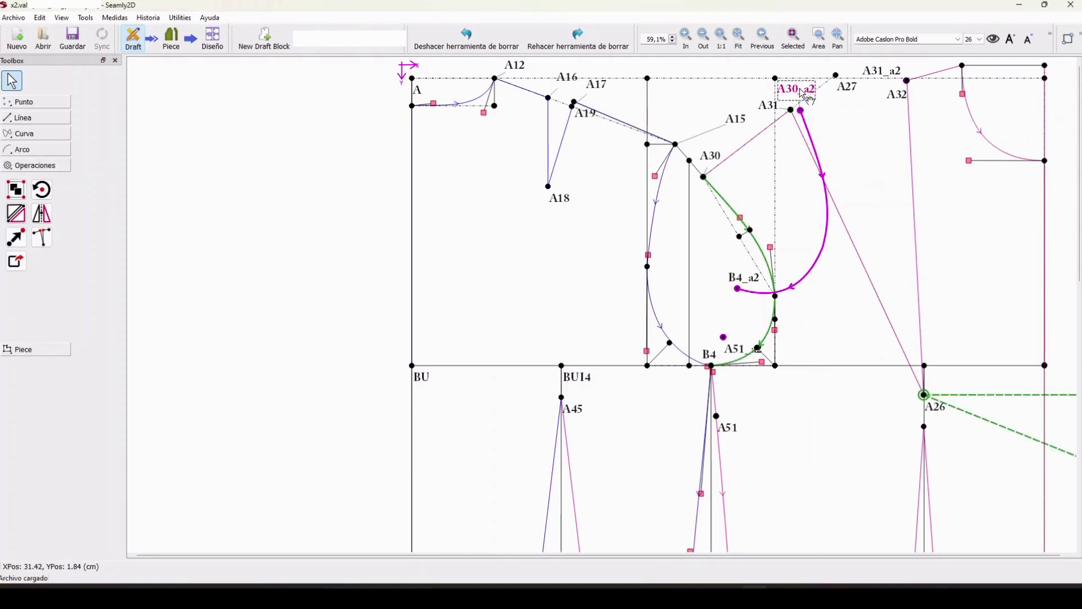
{"action": "right_click", "coordinate": [805, 95]}
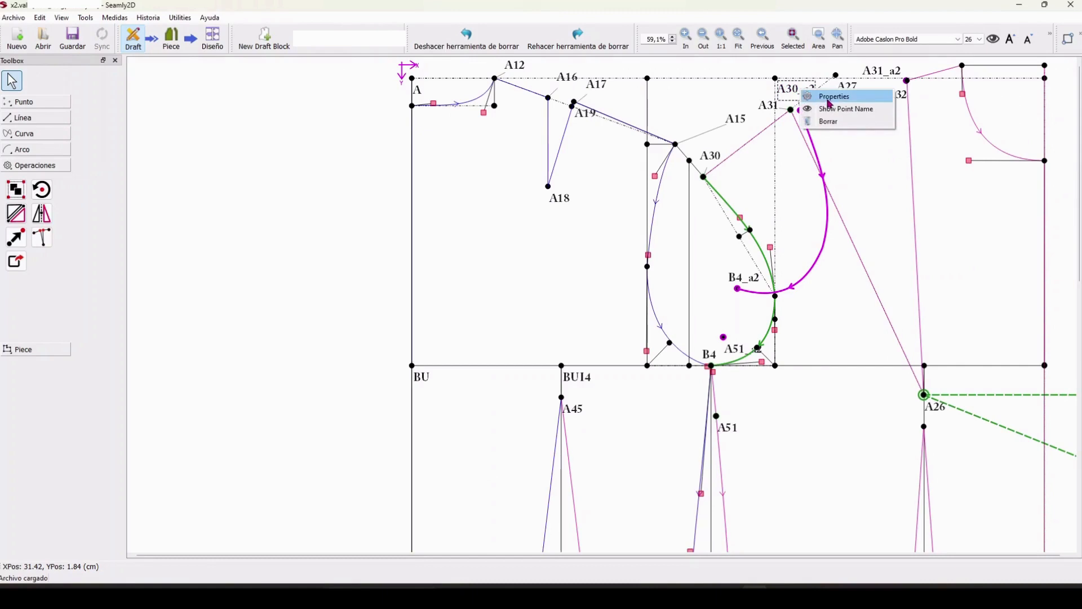
{"action": "left_click", "coordinate": [827, 98]}
{"action": "left_click_drag", "start_coordinate": [550, 212], "coordinate": [298, 217]}
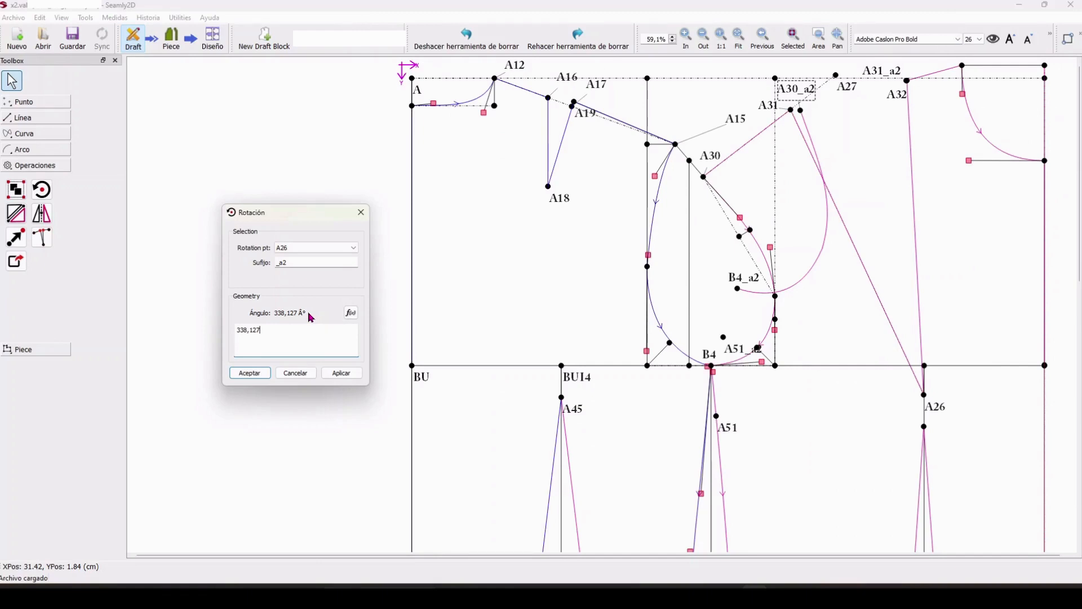
{"action": "left_click", "coordinate": [351, 313]}
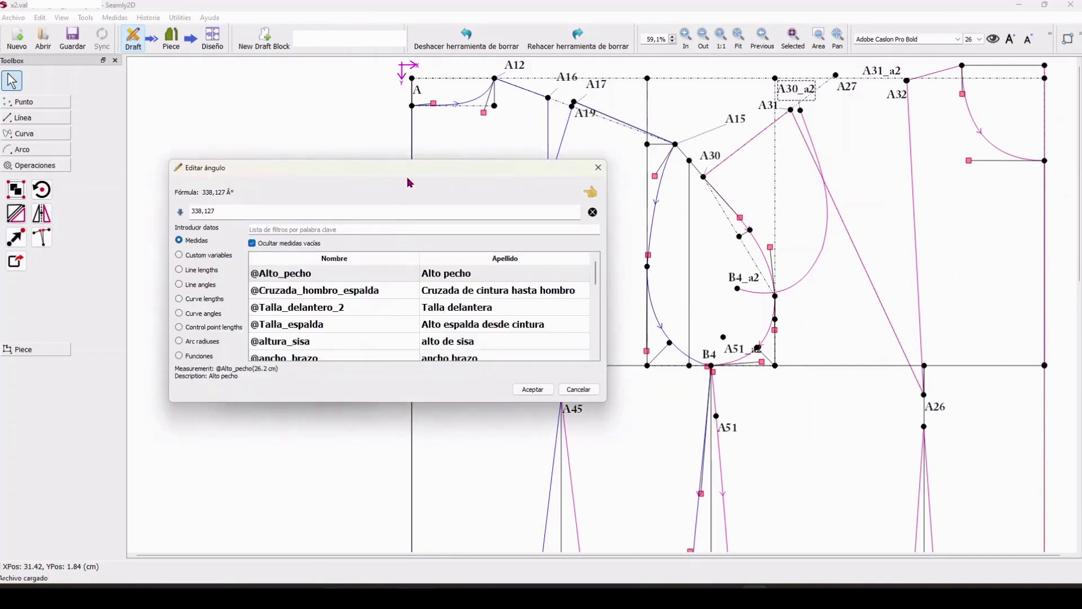
{"action": "left_click_drag", "start_coordinate": [413, 173], "coordinate": [616, 203]}
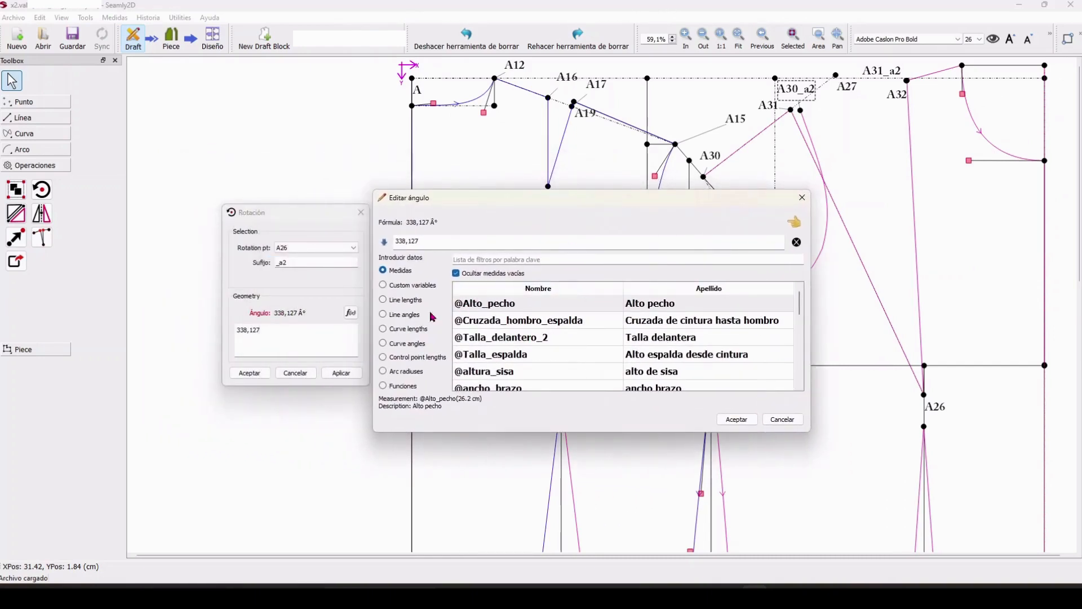
Show the line angle variables in the formula editor and filter the list by 26
{"action": "left_click", "coordinate": [401, 318]}
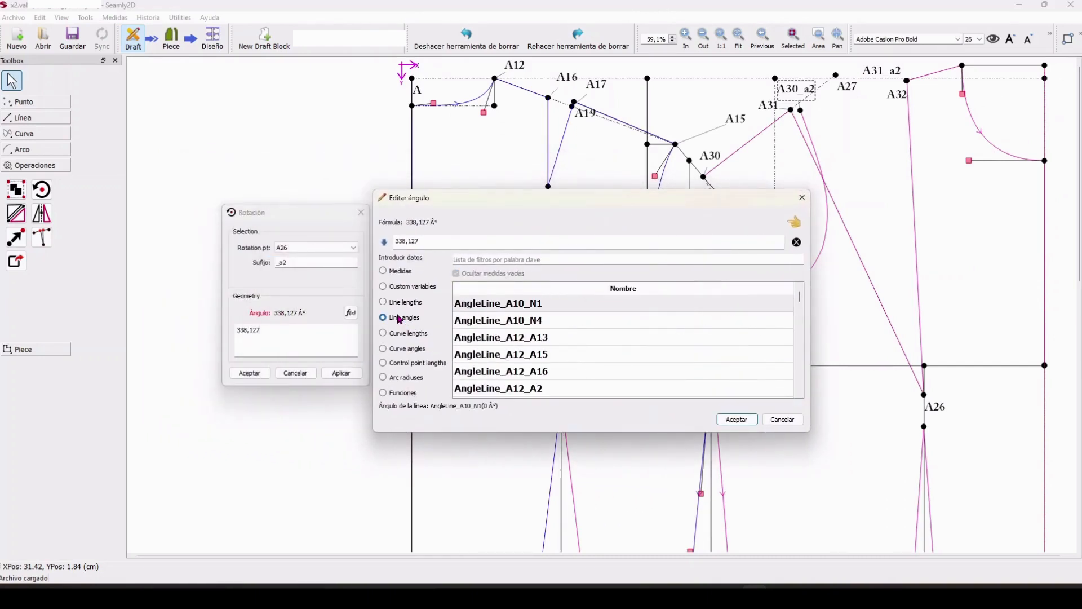
{"action": "left_click", "coordinate": [428, 242]}
{"action": "scroll", "coordinate": [566, 326], "scroll_direction": "down", "scroll_amount": 2}
{"action": "scroll", "coordinate": [566, 325], "scroll_direction": "down", "scroll_amount": 10}
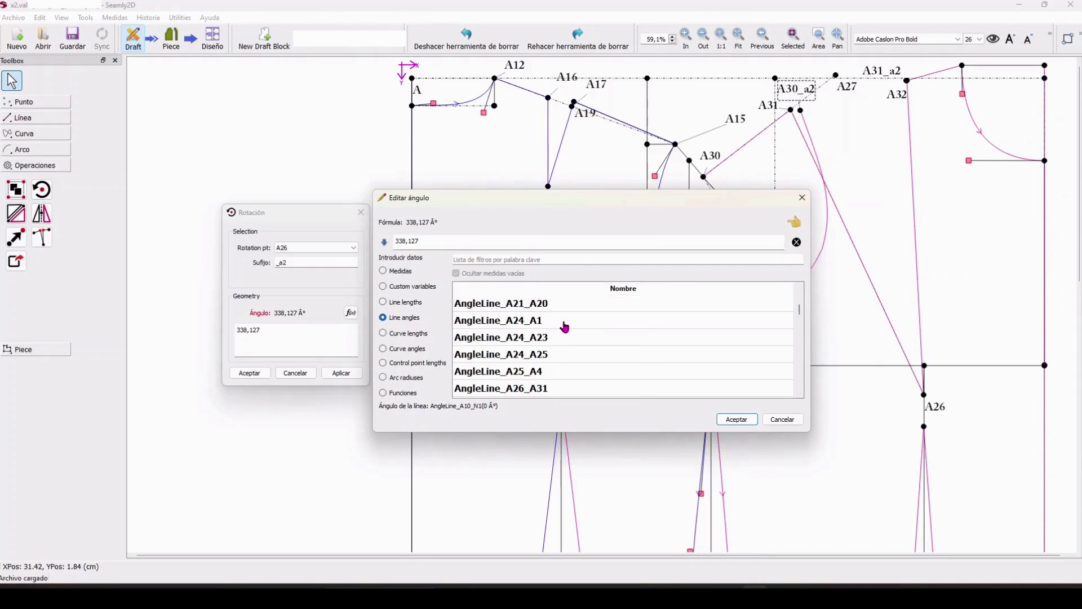
{"action": "scroll", "coordinate": [566, 325], "scroll_direction": "down", "scroll_amount": 10}
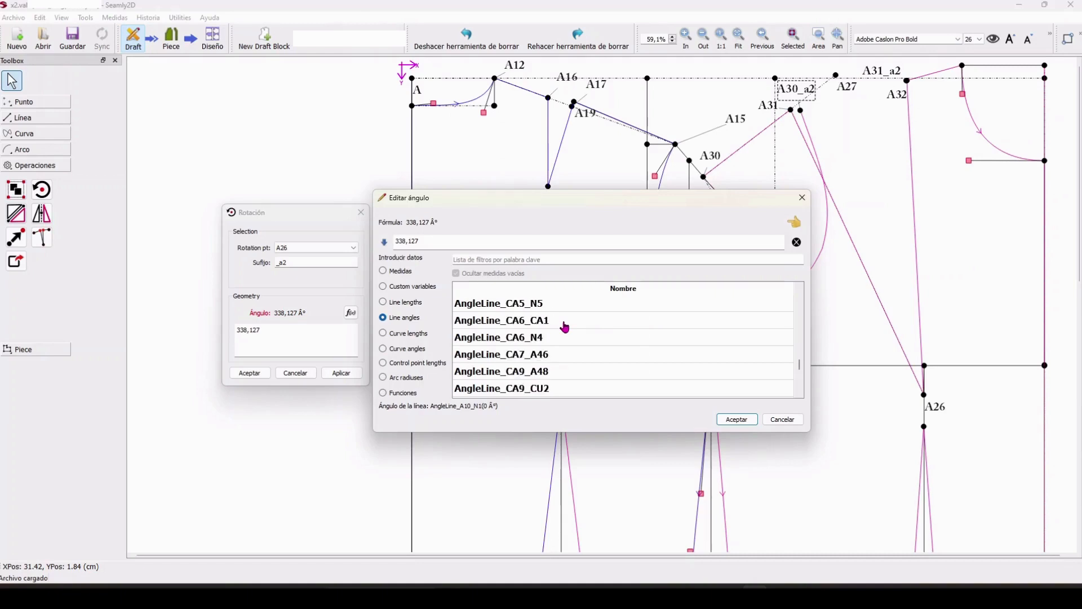
{"action": "scroll", "coordinate": [566, 327], "scroll_direction": "up", "scroll_amount": 20}
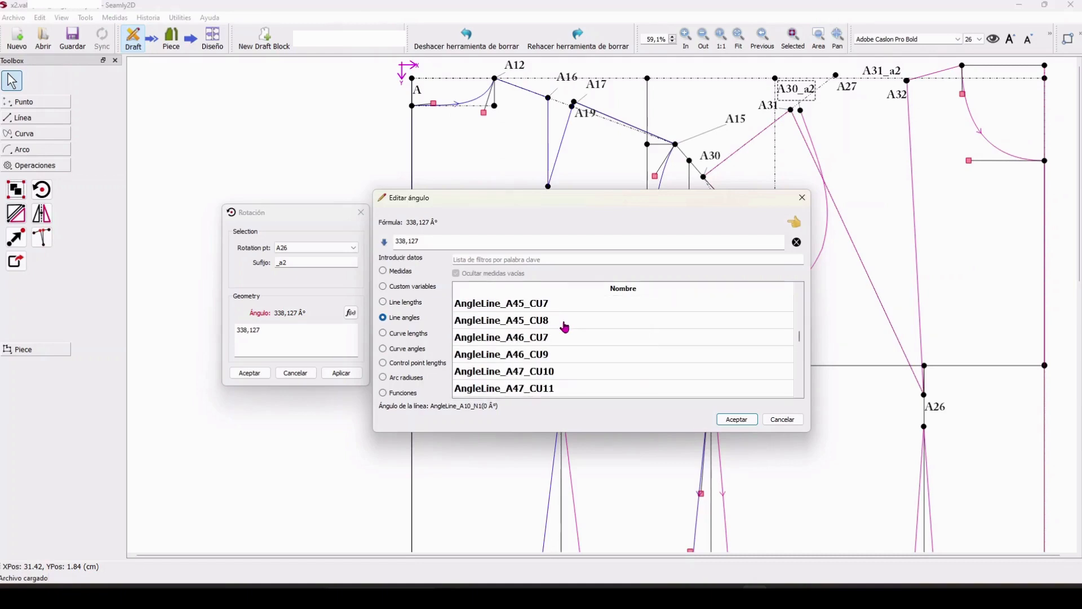
{"action": "scroll", "coordinate": [566, 327], "scroll_direction": "down", "scroll_amount": 2}
{"action": "scroll", "coordinate": [566, 327], "scroll_direction": "down", "scroll_amount": 10}
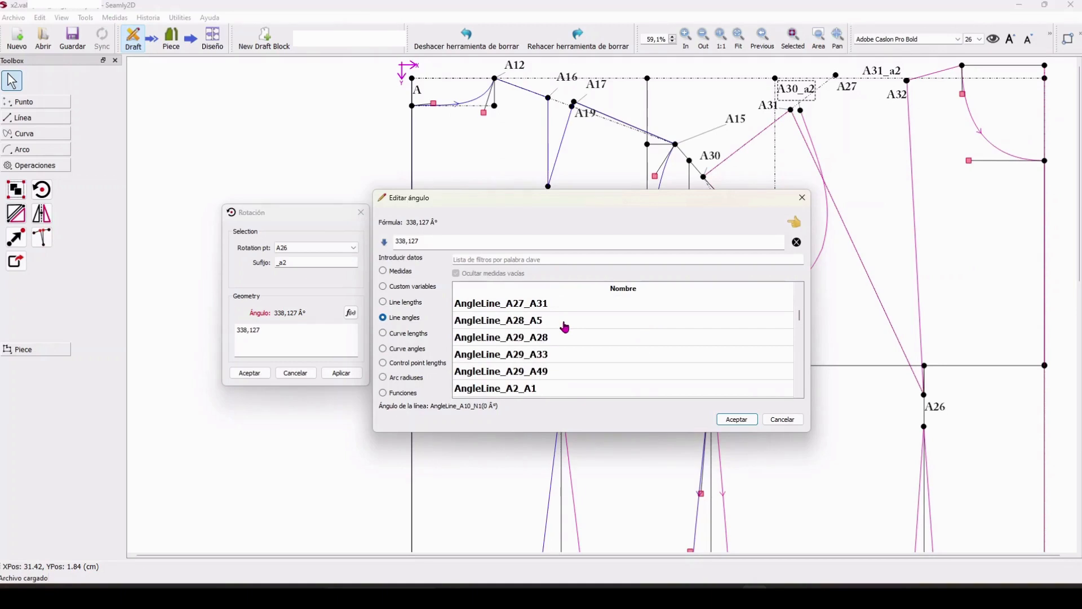
{"action": "scroll", "coordinate": [566, 327], "scroll_direction": "down", "scroll_amount": 3}
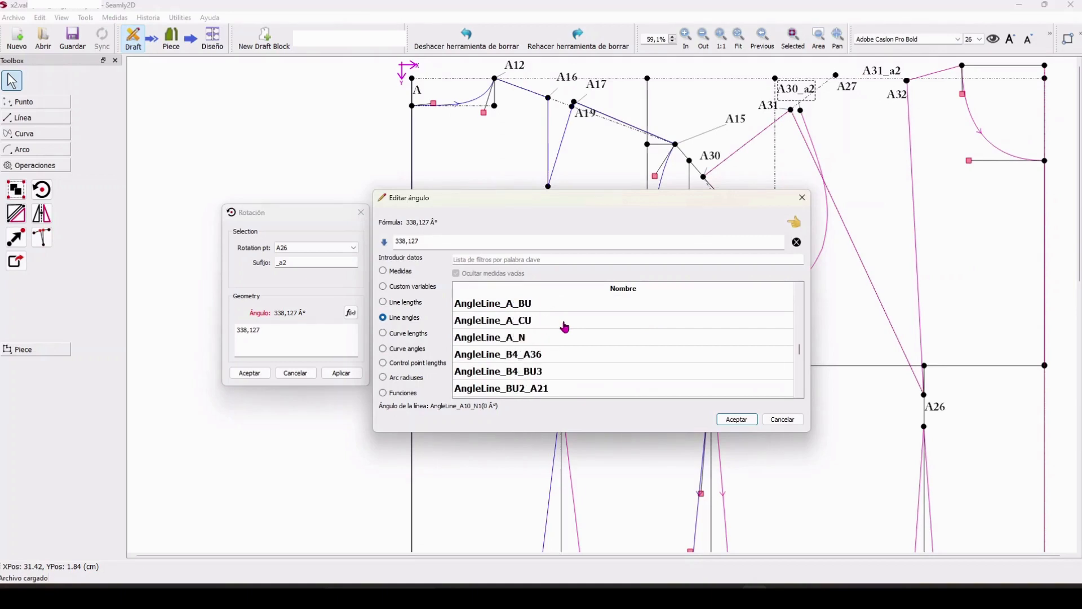
{"action": "scroll", "coordinate": [565, 327], "scroll_direction": "up", "scroll_amount": 16}
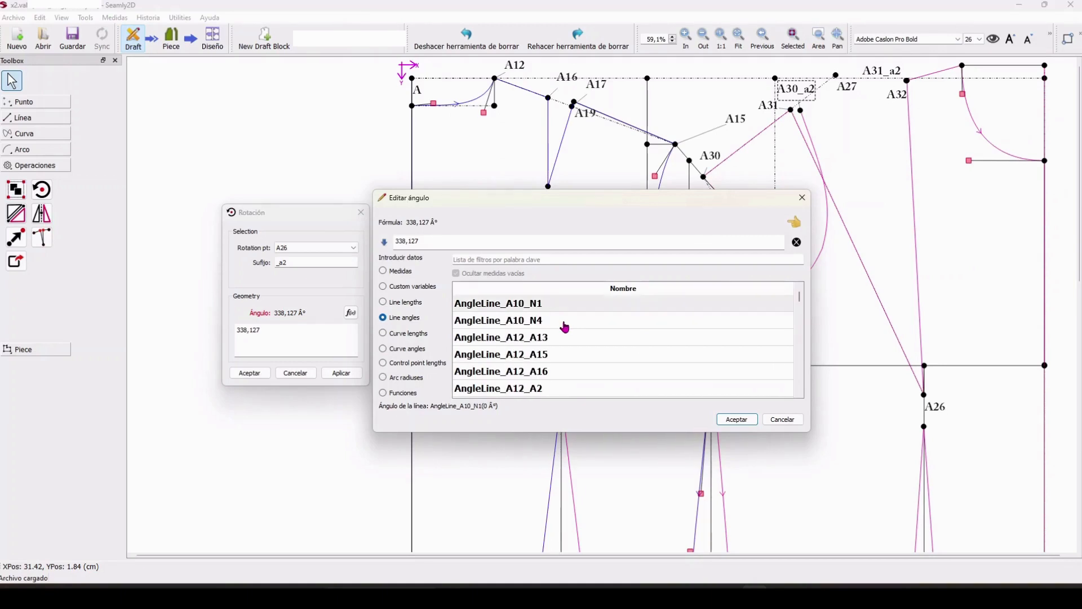
{"action": "left_click", "coordinate": [550, 255]}
{"action": "type", "text": "26"}
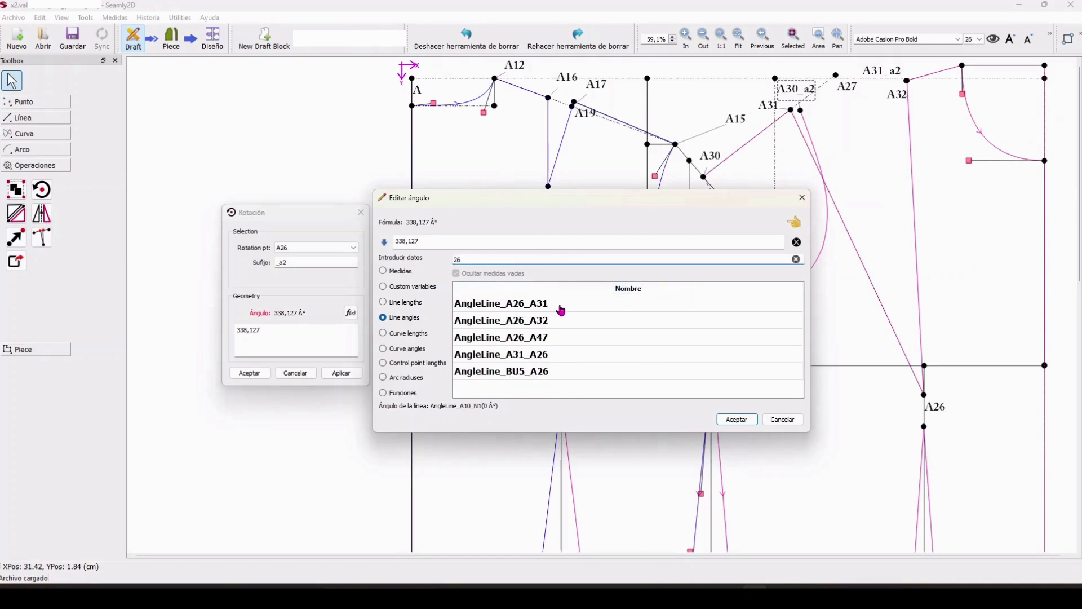
Clear the fixed rotation angle and enter the line angle variable AngleLine_A26_A31 as the formula
{"action": "left_click", "coordinate": [561, 310]}
{"action": "double_click", "coordinate": [561, 310]}
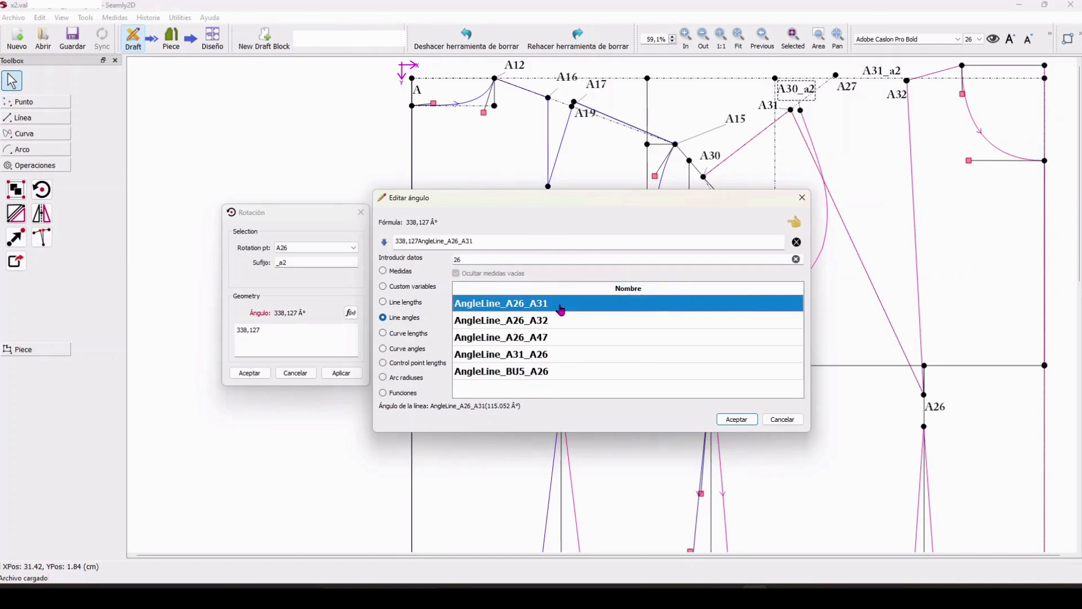
{"action": "left_click", "coordinate": [418, 241]}
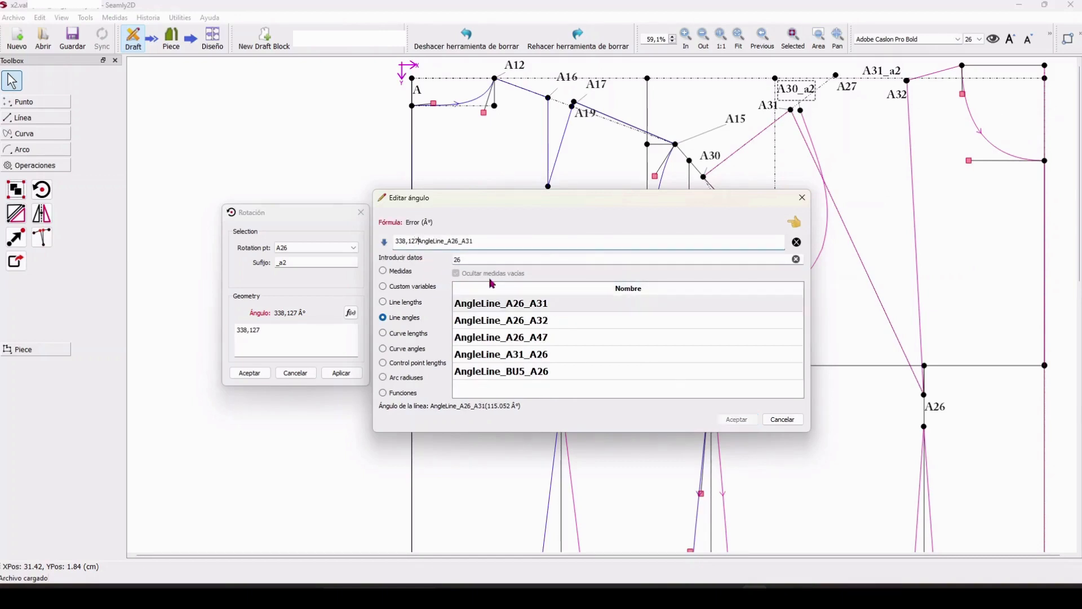
{"action": "left_click", "coordinate": [797, 242]}
{"action": "double_click", "coordinate": [556, 310]}
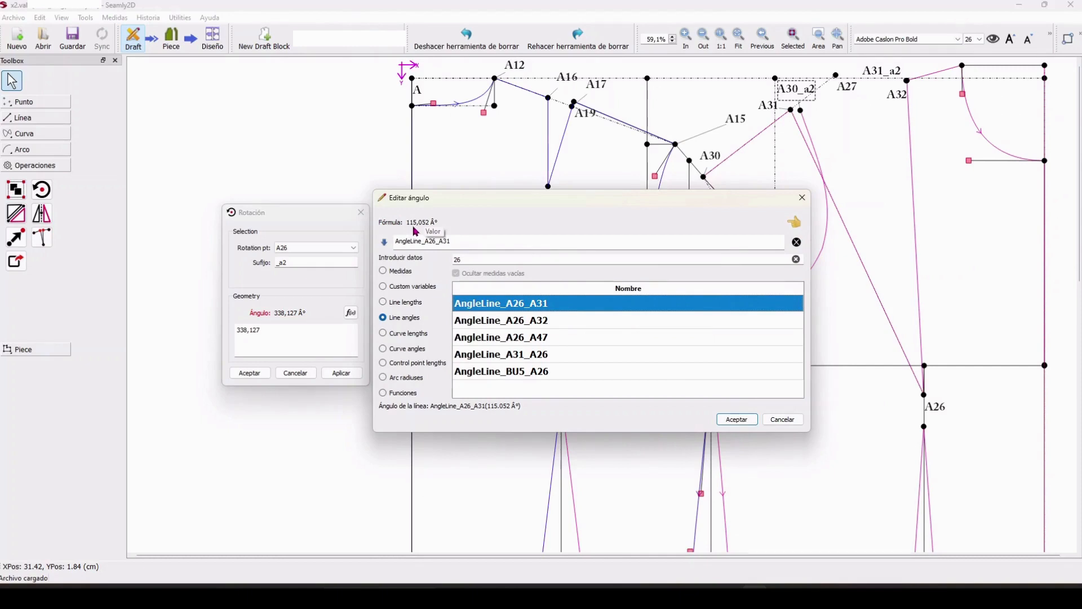
Subtract AngleLine_A26_A32 from the angle formula and apply it to the rotation about A26
{"action": "left_click", "coordinate": [485, 240]}
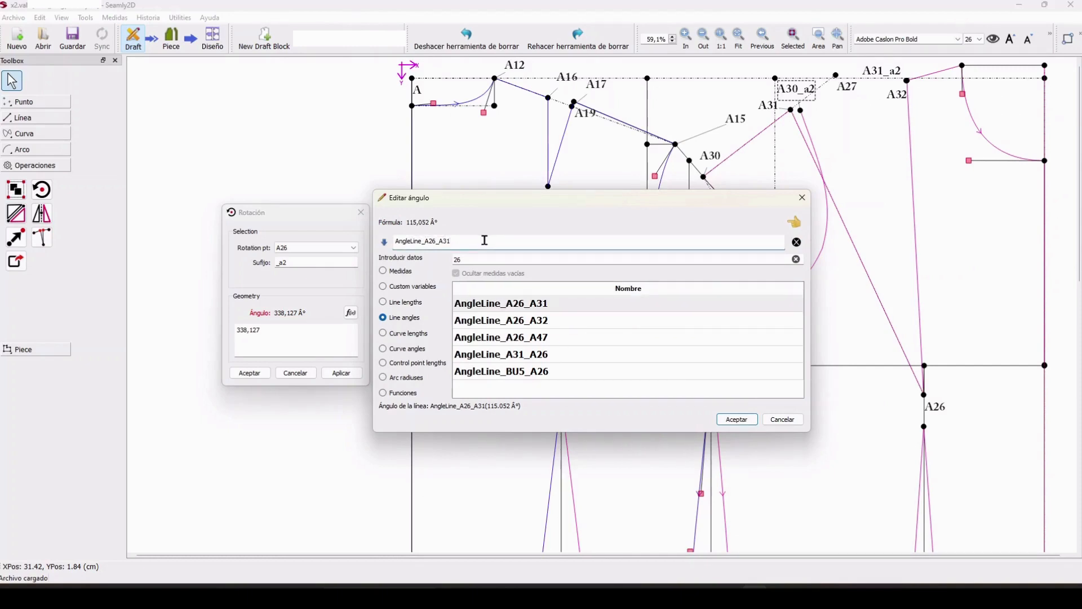
{"action": "type", "text": "-"}
{"action": "left_click", "coordinate": [570, 324]}
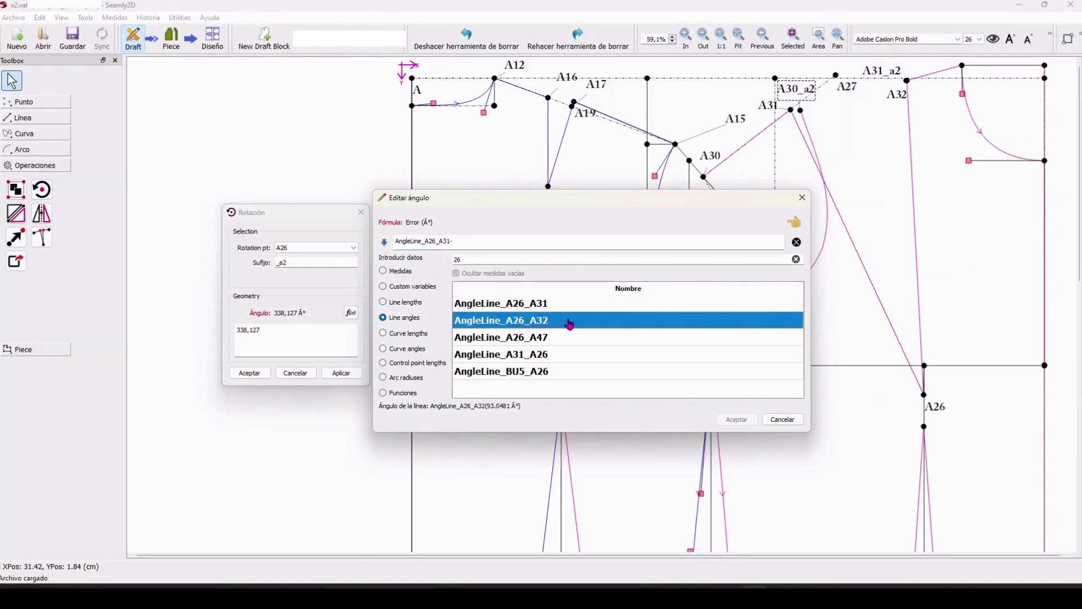
{"action": "double_click", "coordinate": [570, 321]}
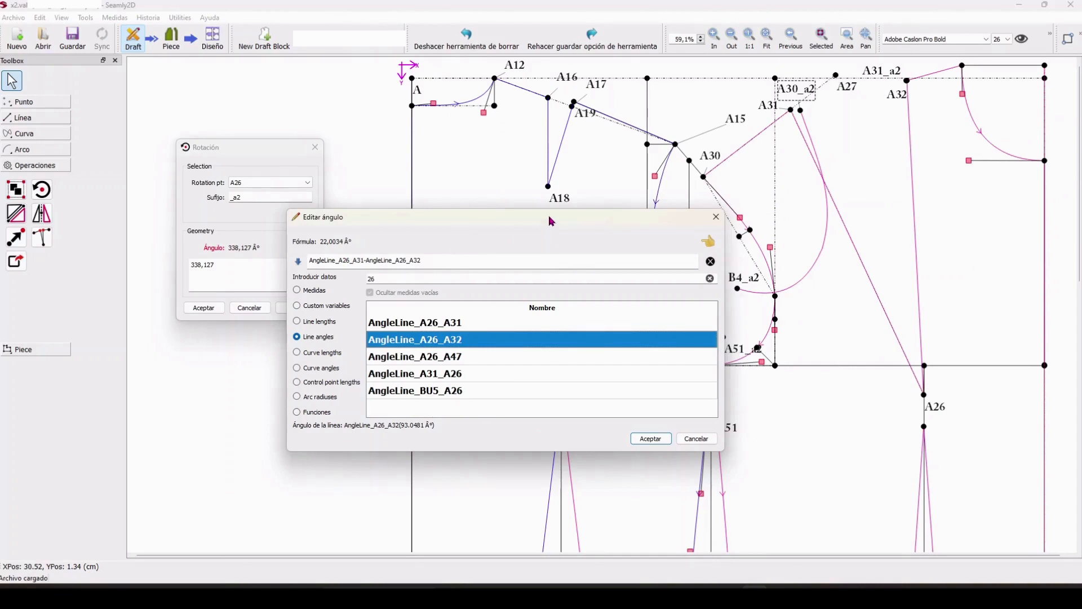
{"action": "left_click_drag", "start_coordinate": [550, 218], "coordinate": [442, 266]}
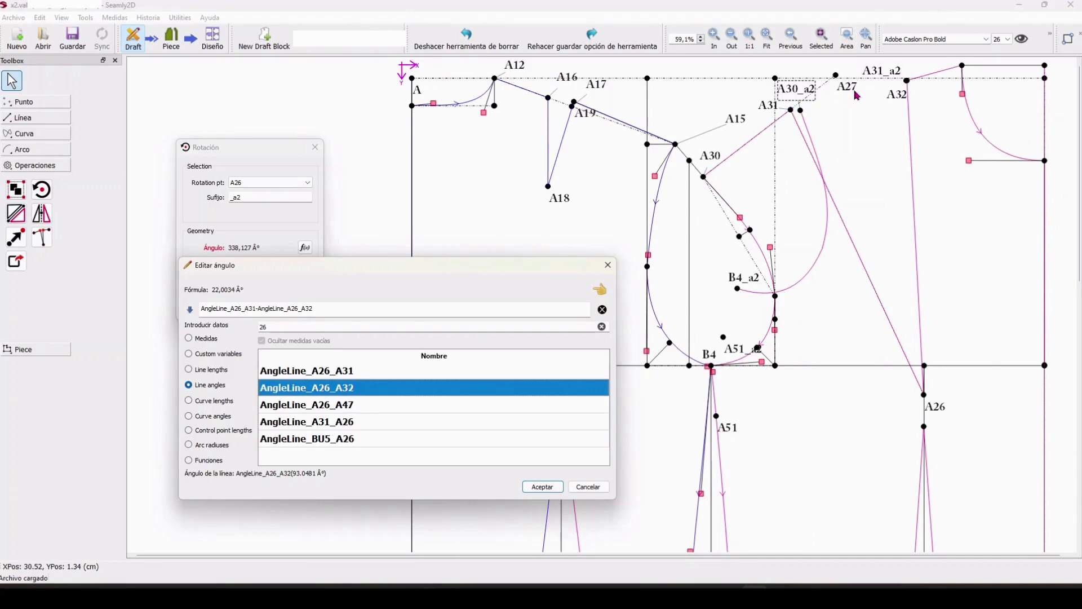
{"action": "left_click", "coordinate": [542, 487]}
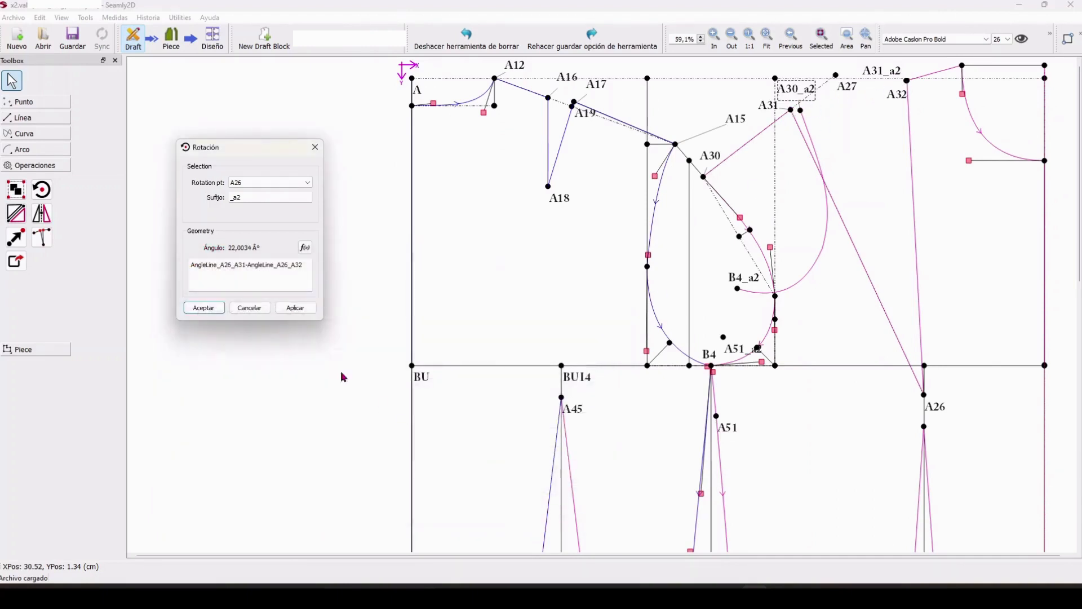
{"action": "left_click", "coordinate": [296, 308]}
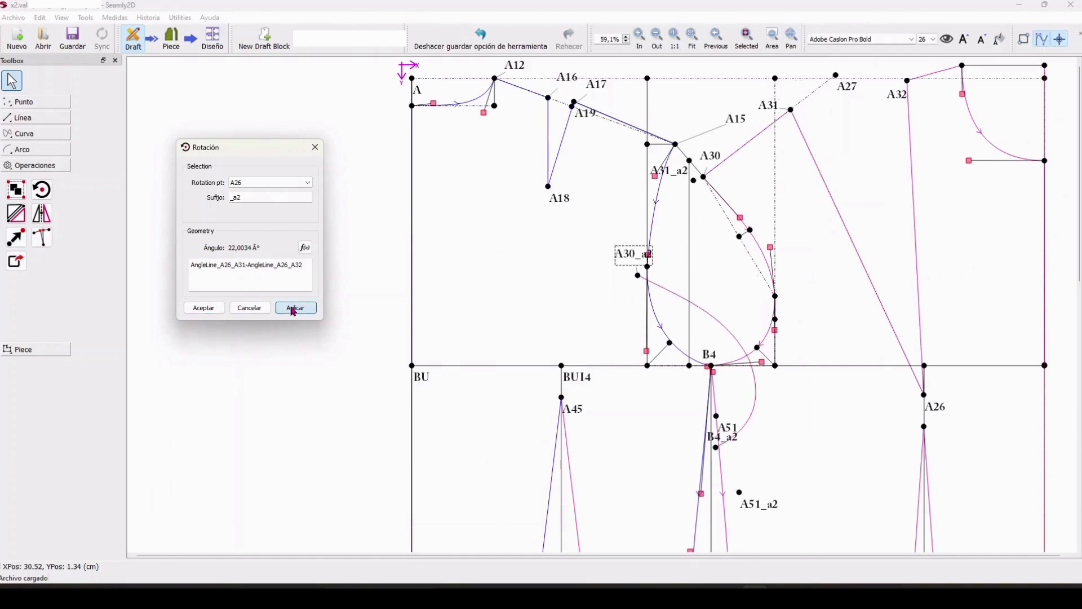
Negate the rotation angle formula as -(AngleLine_A26_A31-AngleLine_A26_A32) and apply it
{"action": "left_click", "coordinate": [613, 270]}
{"action": "left_click", "coordinate": [645, 262]}
{"action": "left_click", "coordinate": [306, 249]}
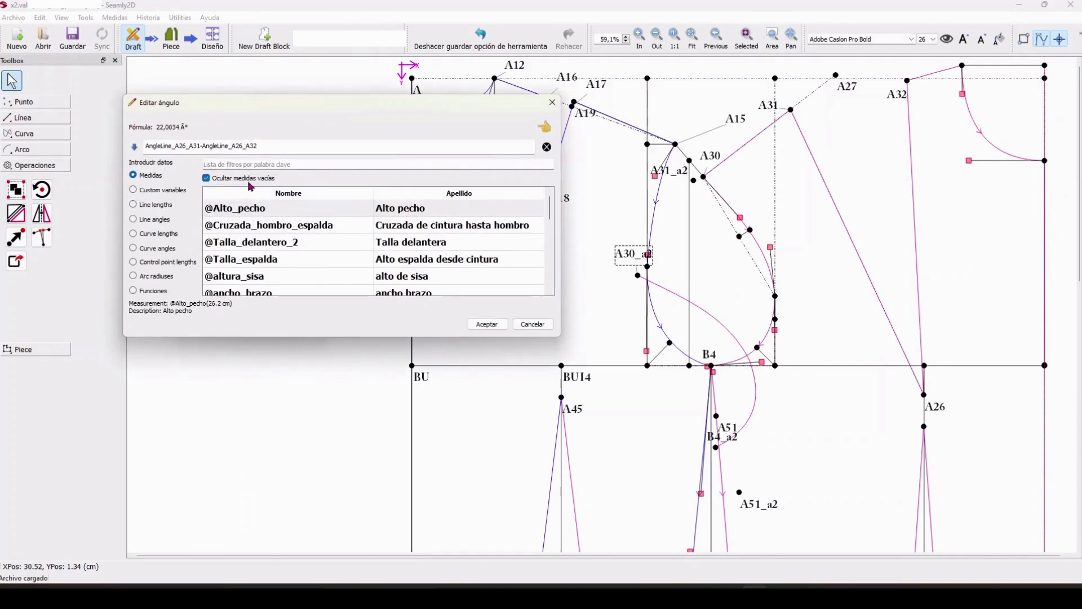
{"action": "left_click_drag", "start_coordinate": [310, 103], "coordinate": [376, 292]}
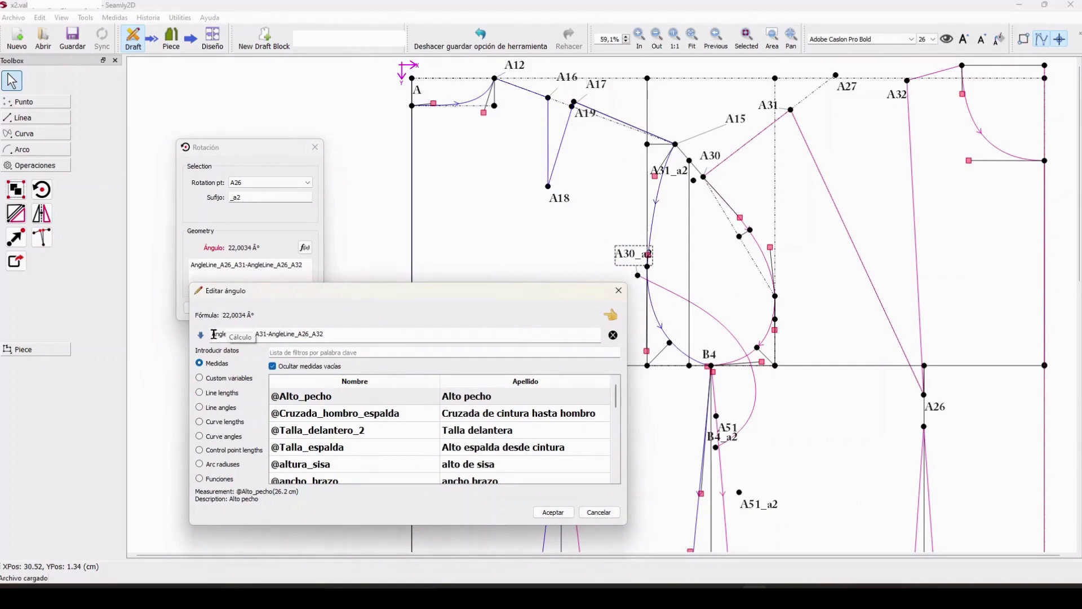
{"action": "left_click", "coordinate": [271, 333]}
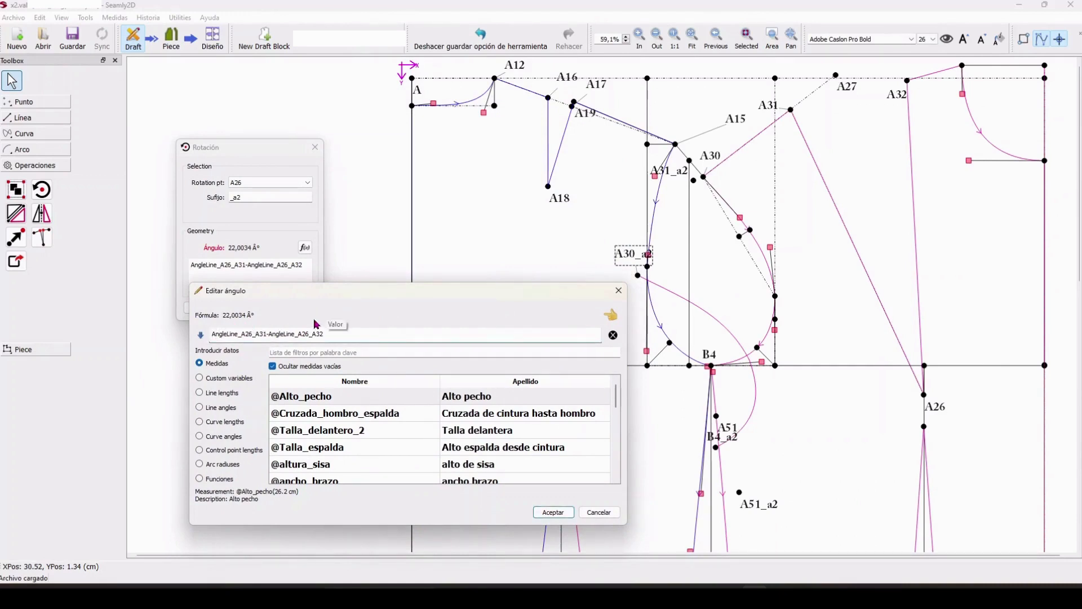
{"action": "type", "text": "-"}
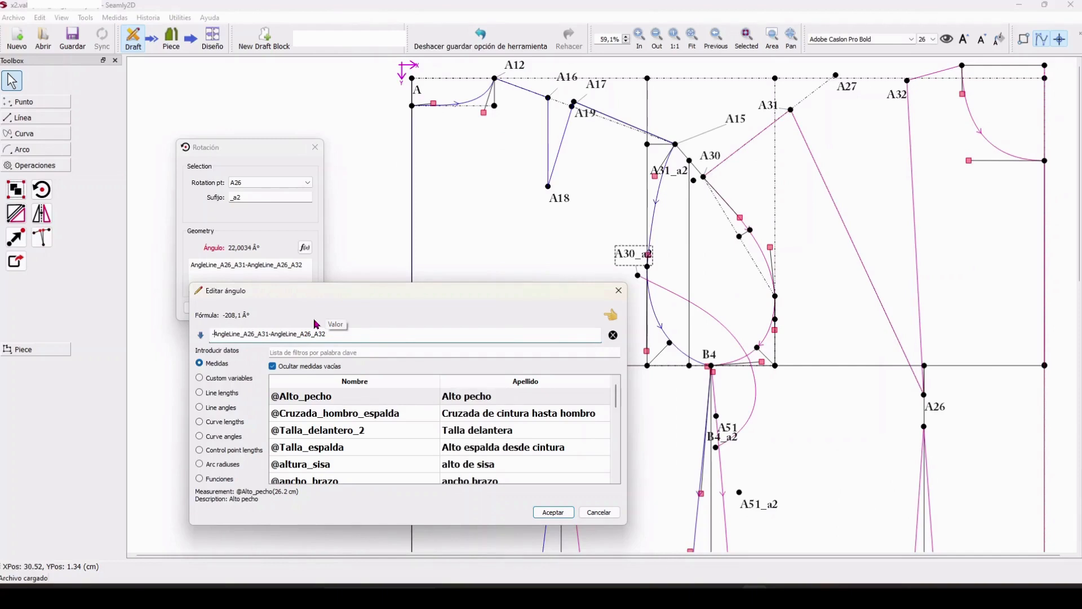
{"action": "type", "text": "("}
{"action": "left_click", "coordinate": [347, 333]}
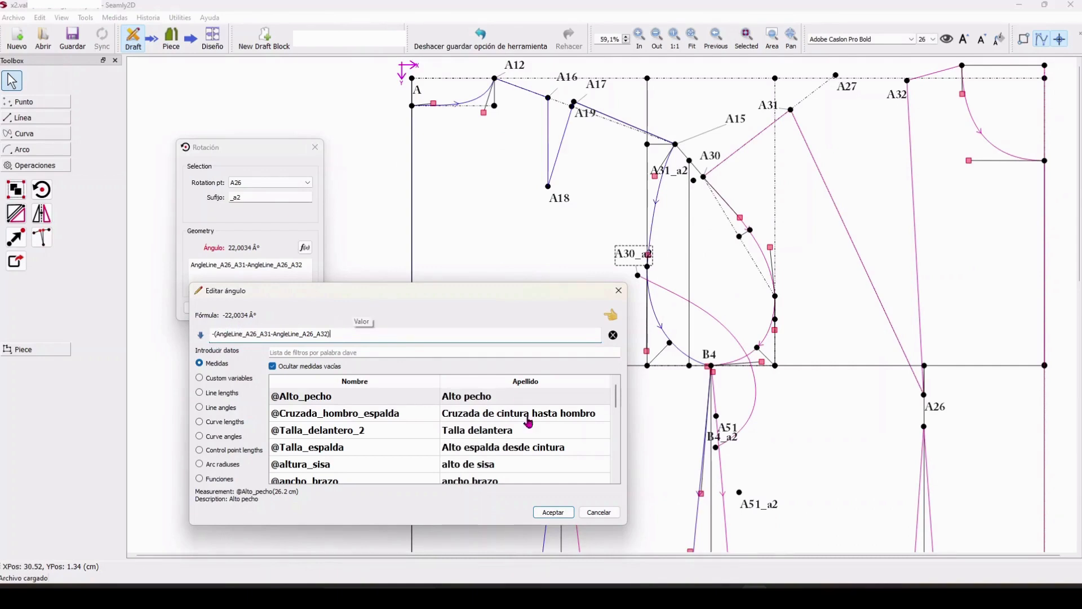
{"action": "left_click", "coordinate": [548, 513]}
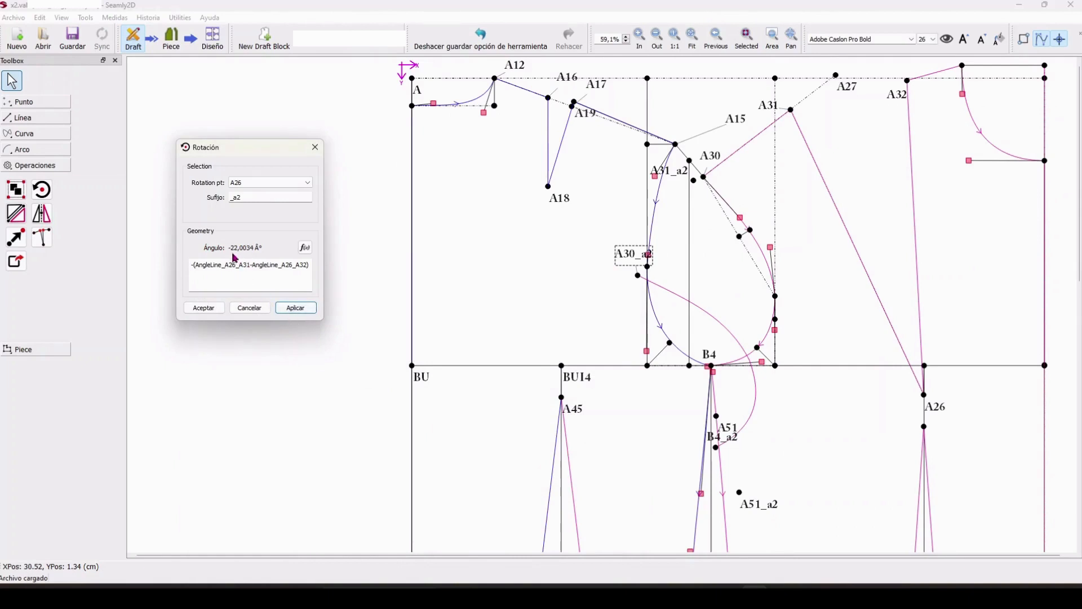
{"action": "left_click", "coordinate": [294, 309]}
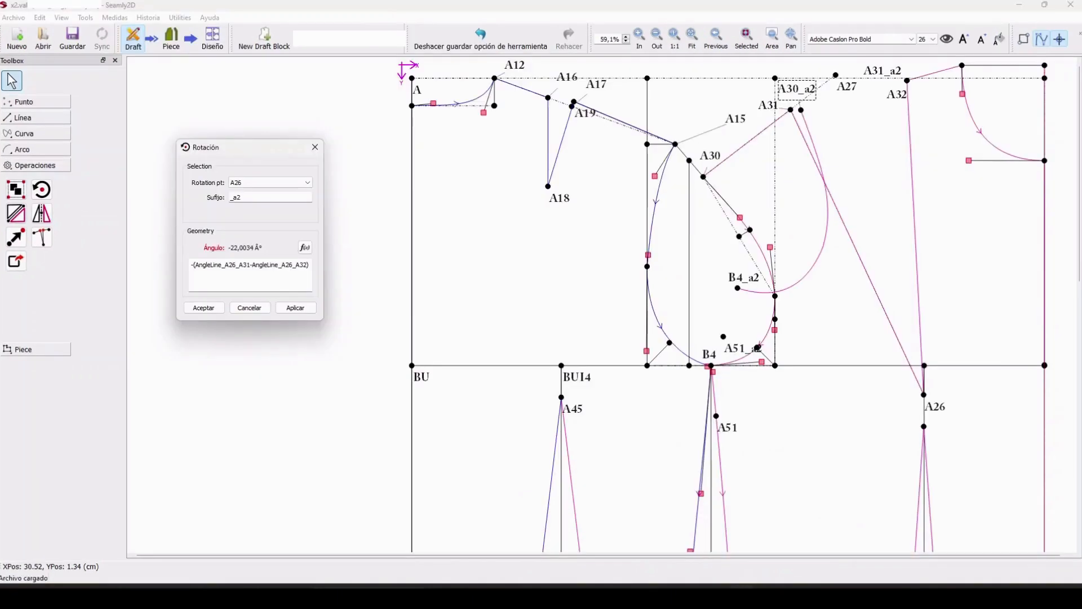
Change the rotation angle formula to 360-(AngleLine_A26_A31-AngleLine_A26_A32), apply it and close the rotation properties
{"action": "left_click", "coordinate": [1072, 8]}
{"action": "left_click", "coordinate": [305, 248]}
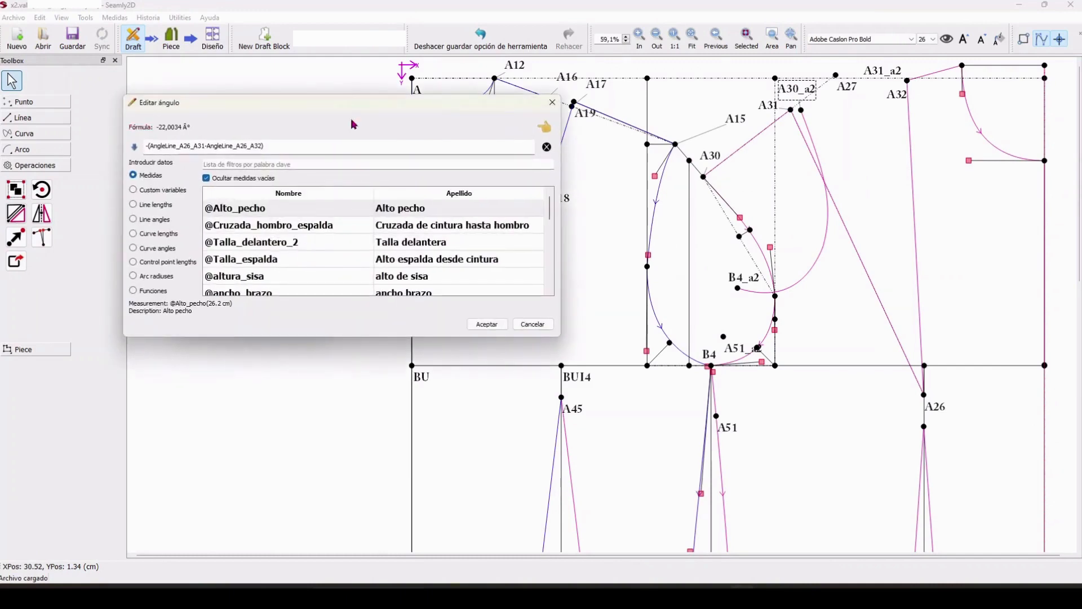
{"action": "left_click_drag", "start_coordinate": [372, 107], "coordinate": [438, 146]}
{"action": "left_click", "coordinate": [229, 288]}
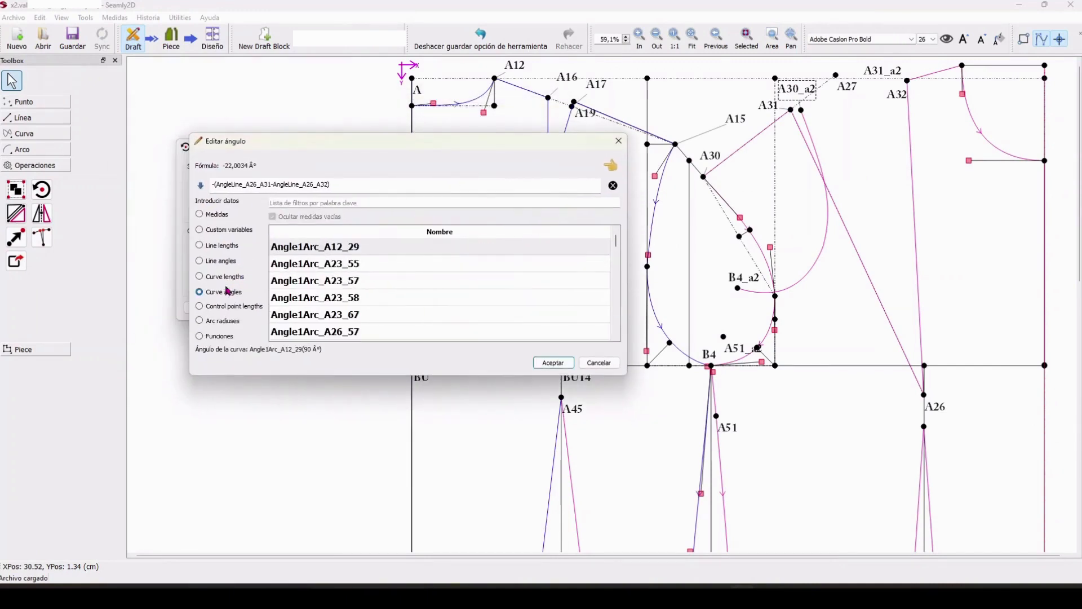
{"action": "left_click_drag", "start_coordinate": [345, 143], "coordinate": [456, 229]}
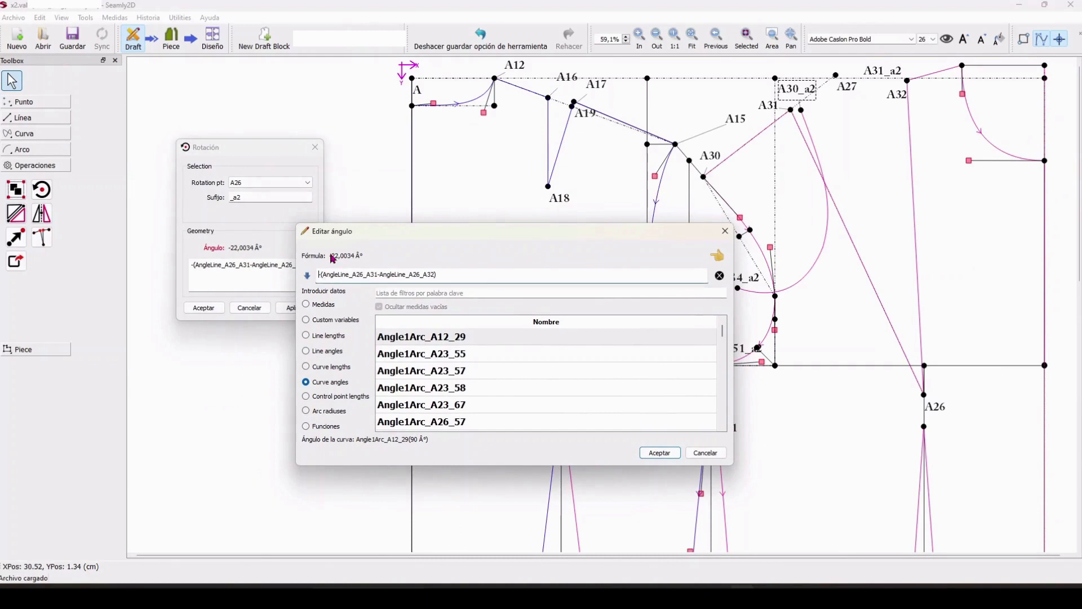
{"action": "type", "text": "360"}
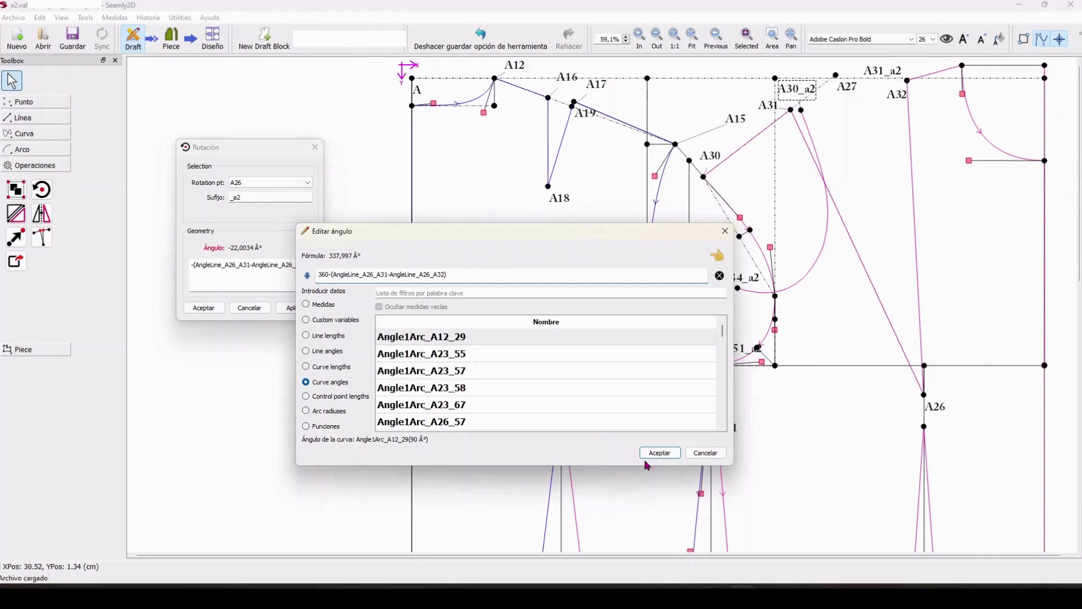
{"action": "left_click", "coordinate": [660, 453]}
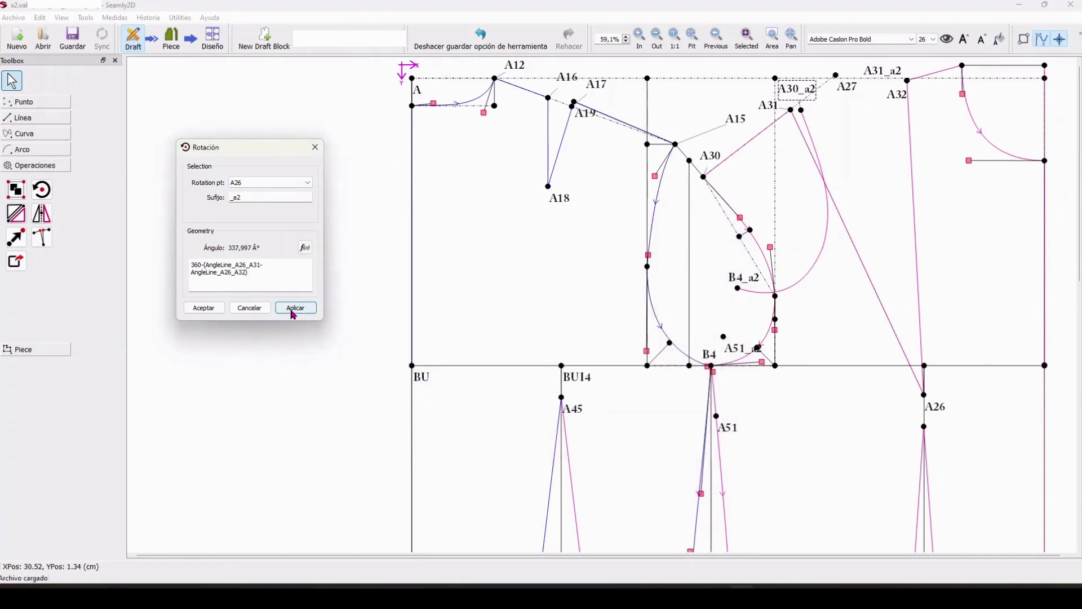
{"action": "left_click", "coordinate": [294, 312]}
{"action": "left_click", "coordinate": [316, 147]}
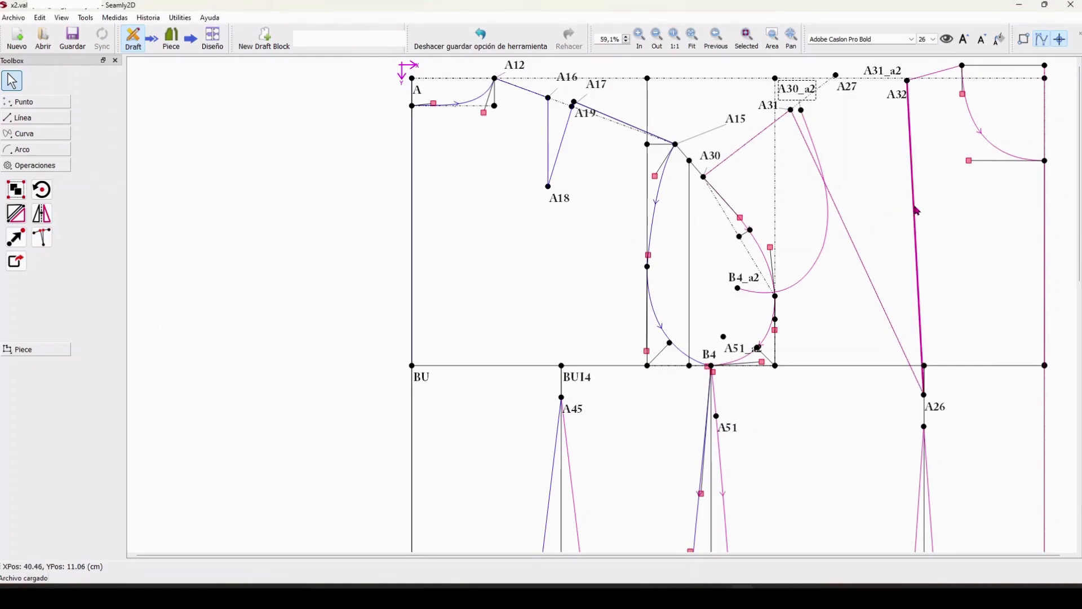
Undo the last object added to the draft
{"action": "mouse_move", "coordinate": [917, 210]}
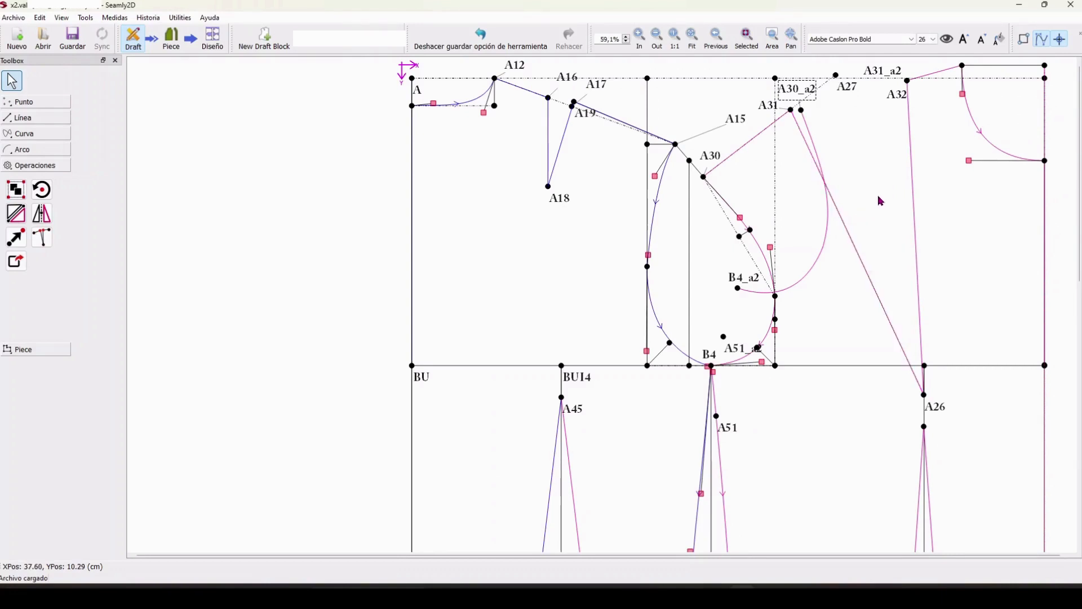
{"action": "key", "text": "ctrl+z"}
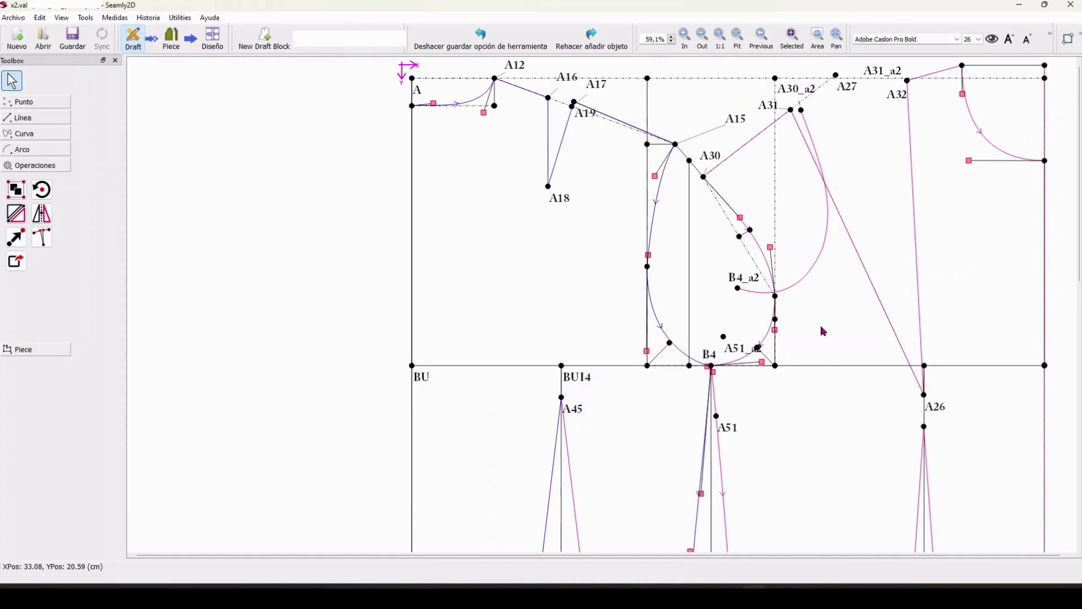
{"action": "mouse_move", "coordinate": [921, 274]}
{"action": "mouse_move", "coordinate": [743, 155]}
Try a line starting at A32 and ending at A26, and undo it
{"action": "left_click", "coordinate": [47, 120]}
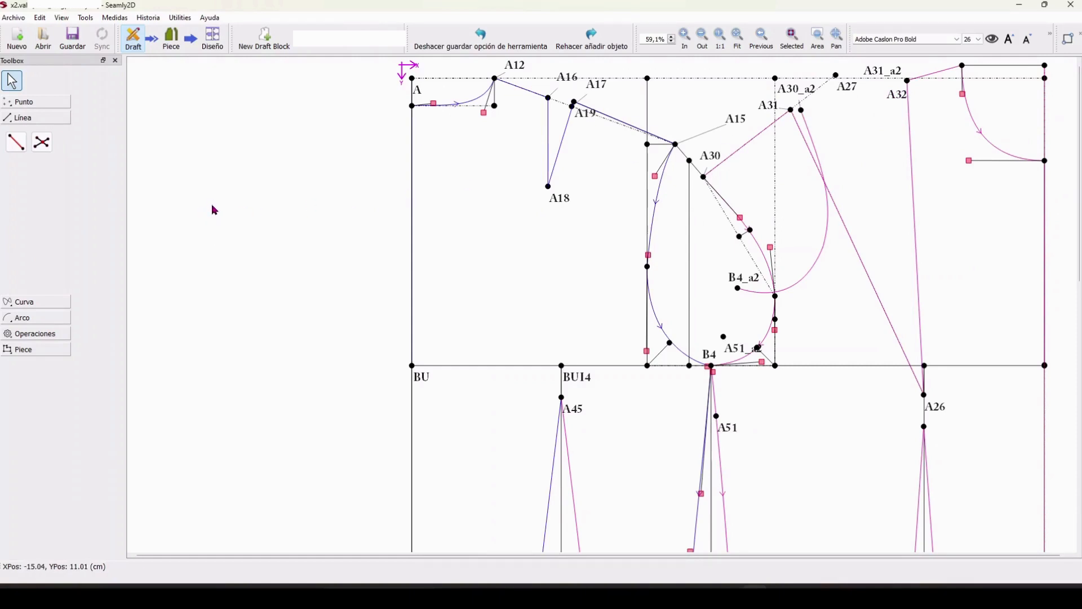
{"action": "left_click", "coordinate": [9, 146]}
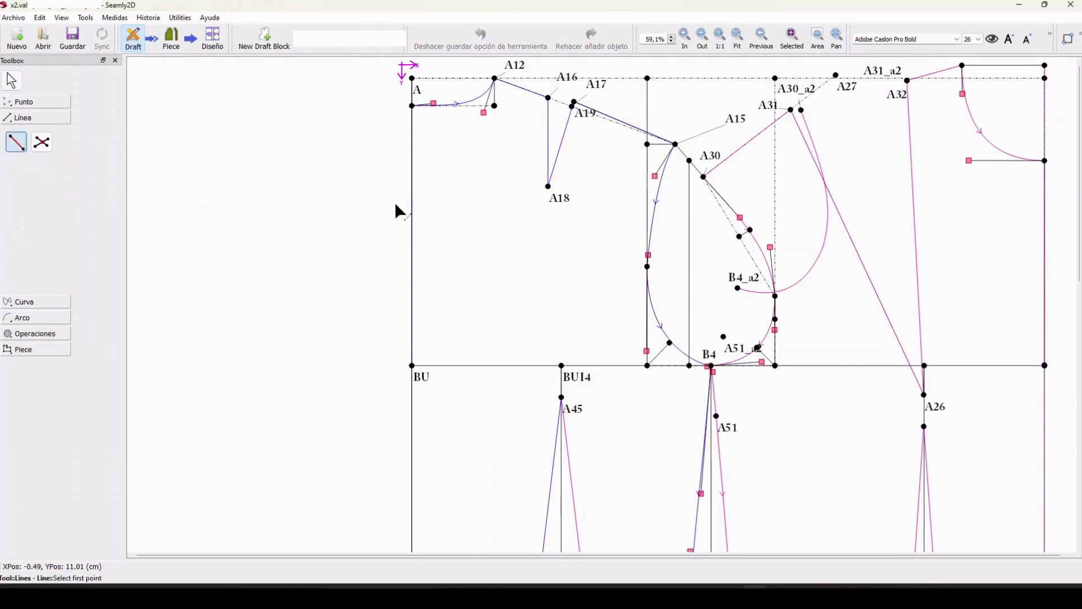
{"action": "left_click", "coordinate": [908, 82]}
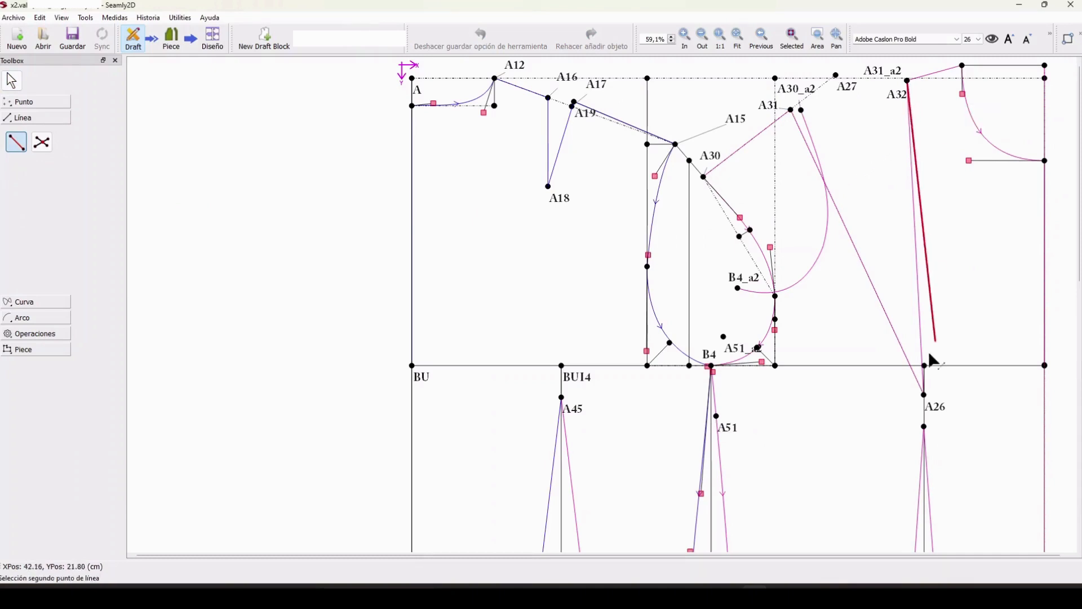
{"action": "left_click", "coordinate": [925, 396]}
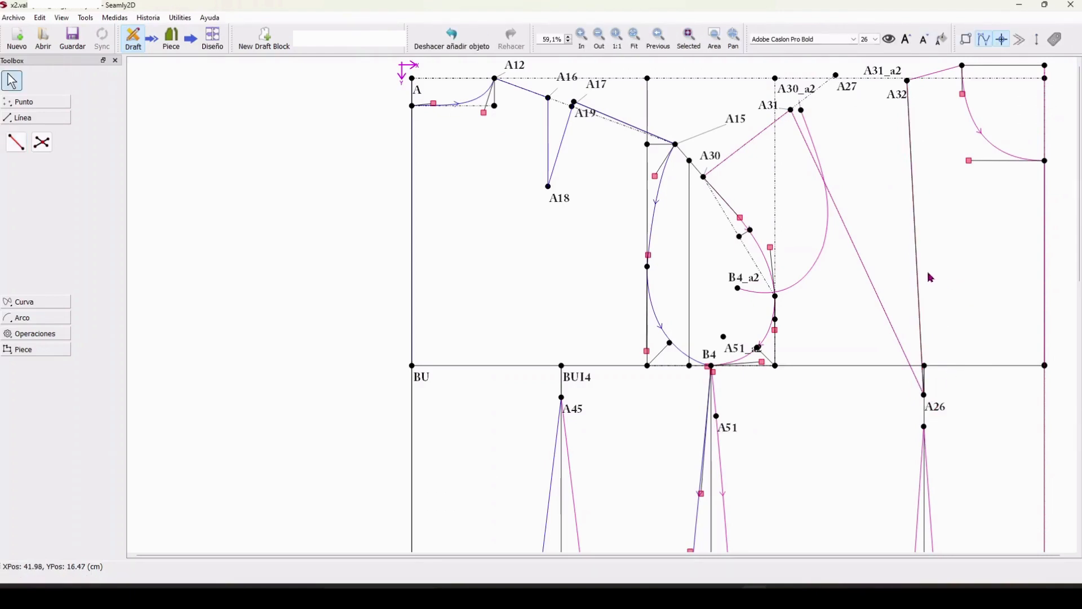
{"action": "mouse_move", "coordinate": [921, 277]}
{"action": "left_click", "coordinate": [460, 39]}
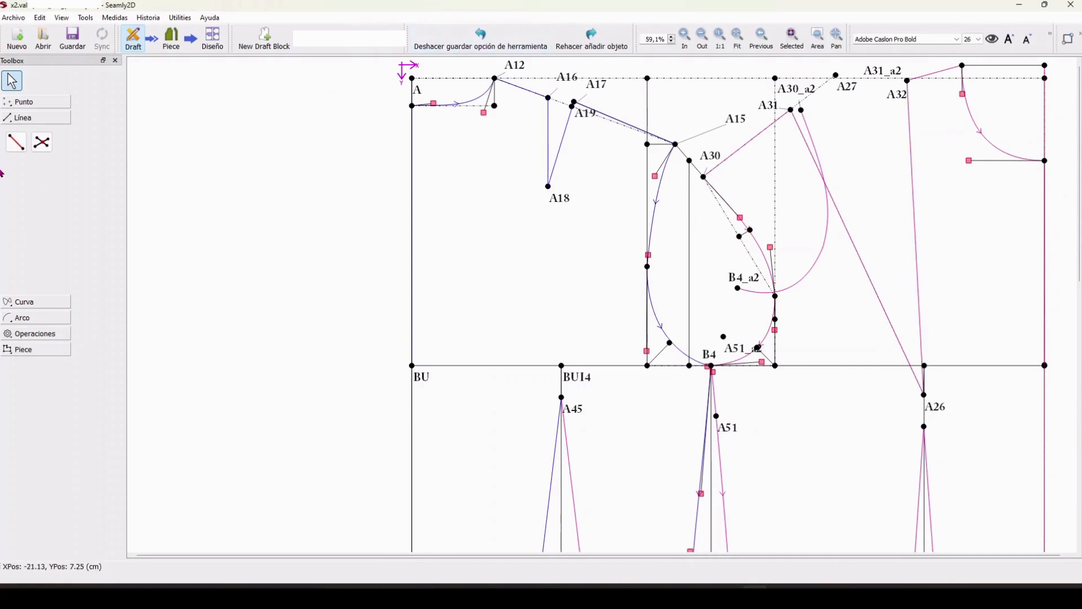
Draw a line starting at A26 and ending at A32
{"action": "left_click", "coordinate": [17, 142]}
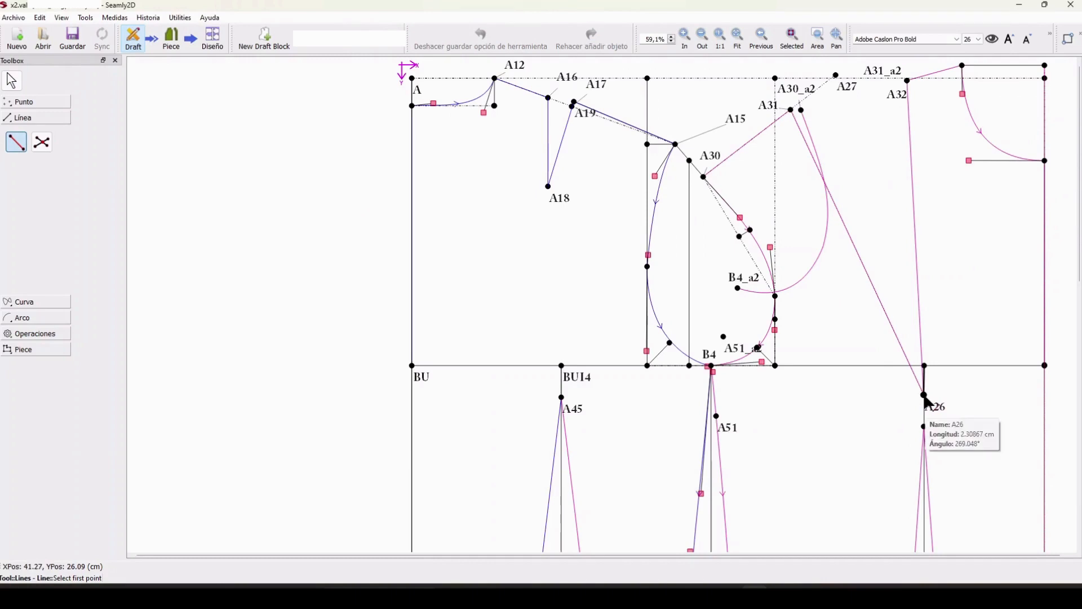
{"action": "left_click", "coordinate": [925, 397]}
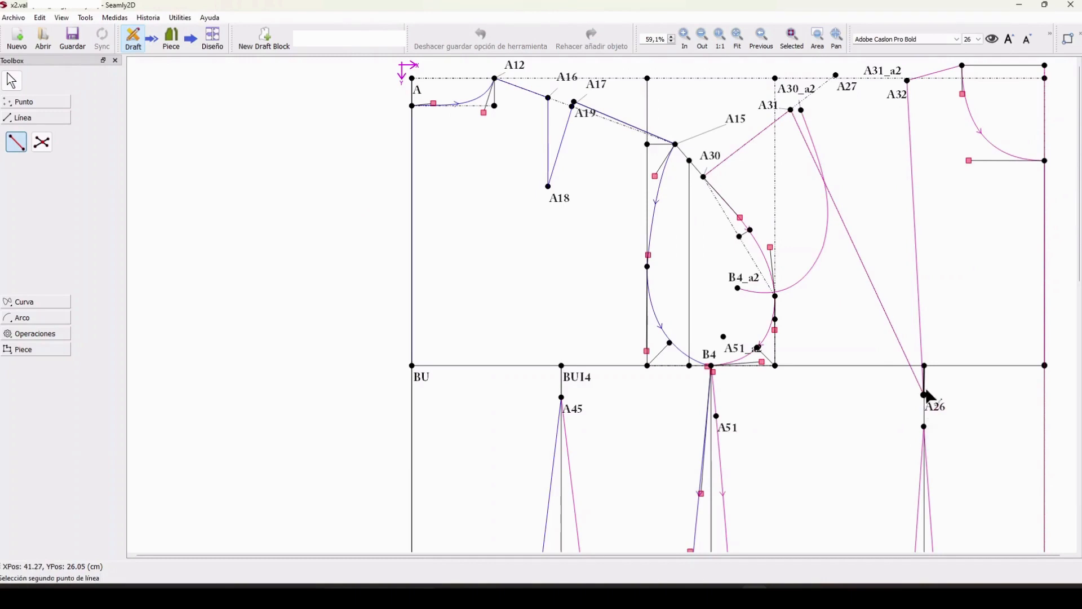
{"action": "left_click", "coordinate": [908, 82]}
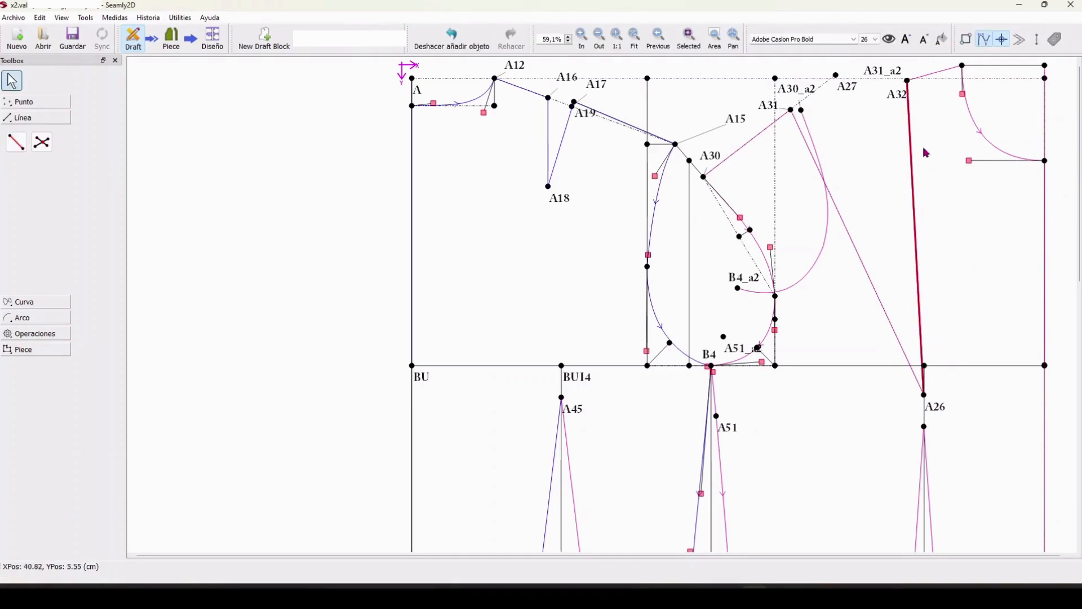